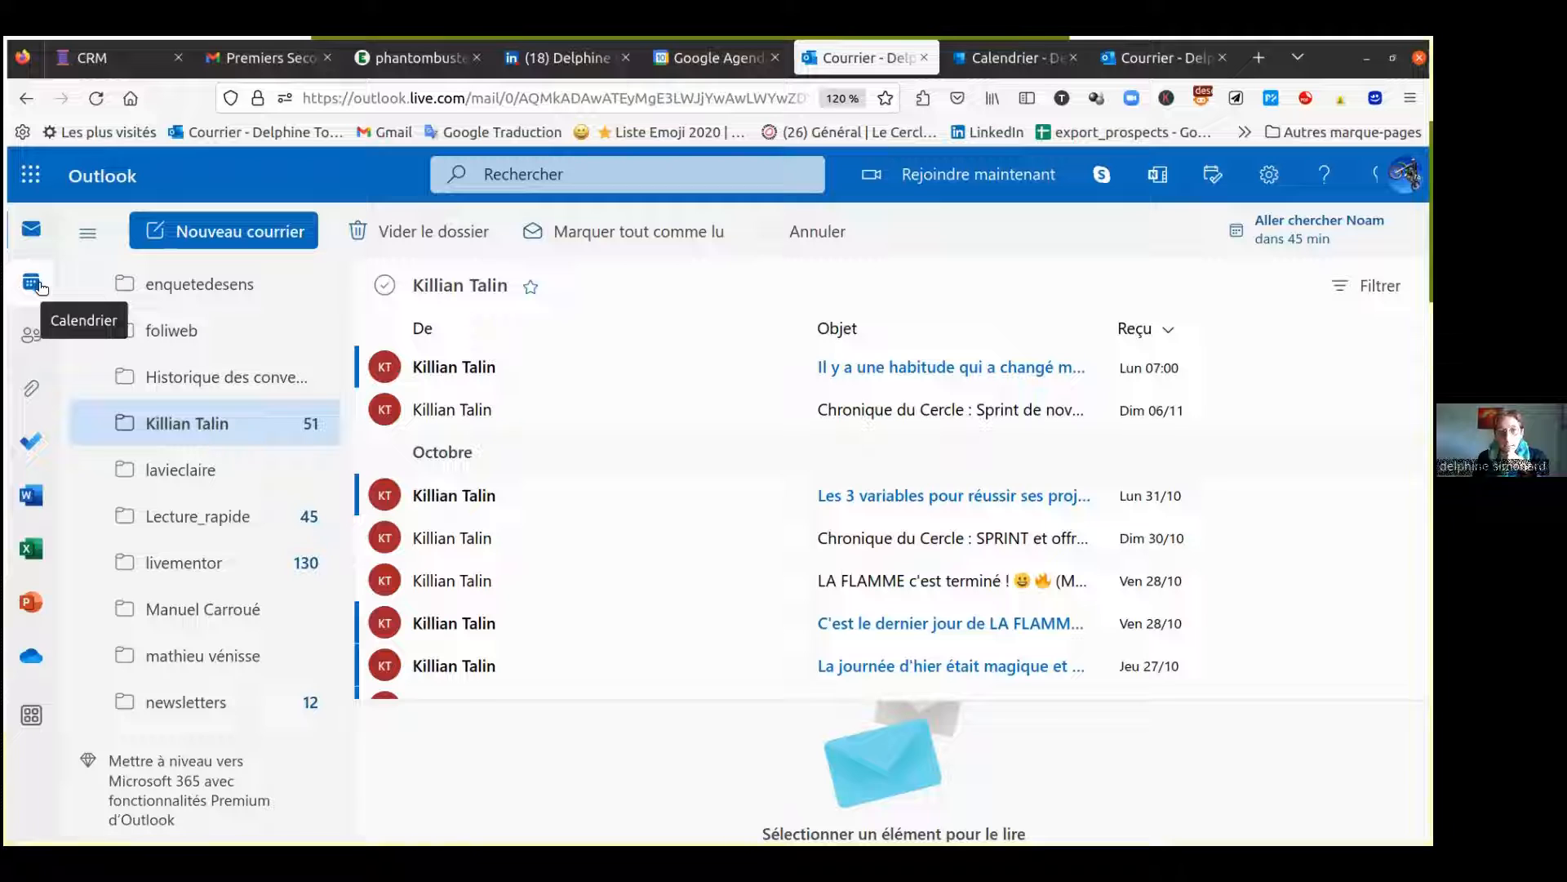
# - Open the calendar board and add a goal (But) item to it
pyautogui.click(37, 287)
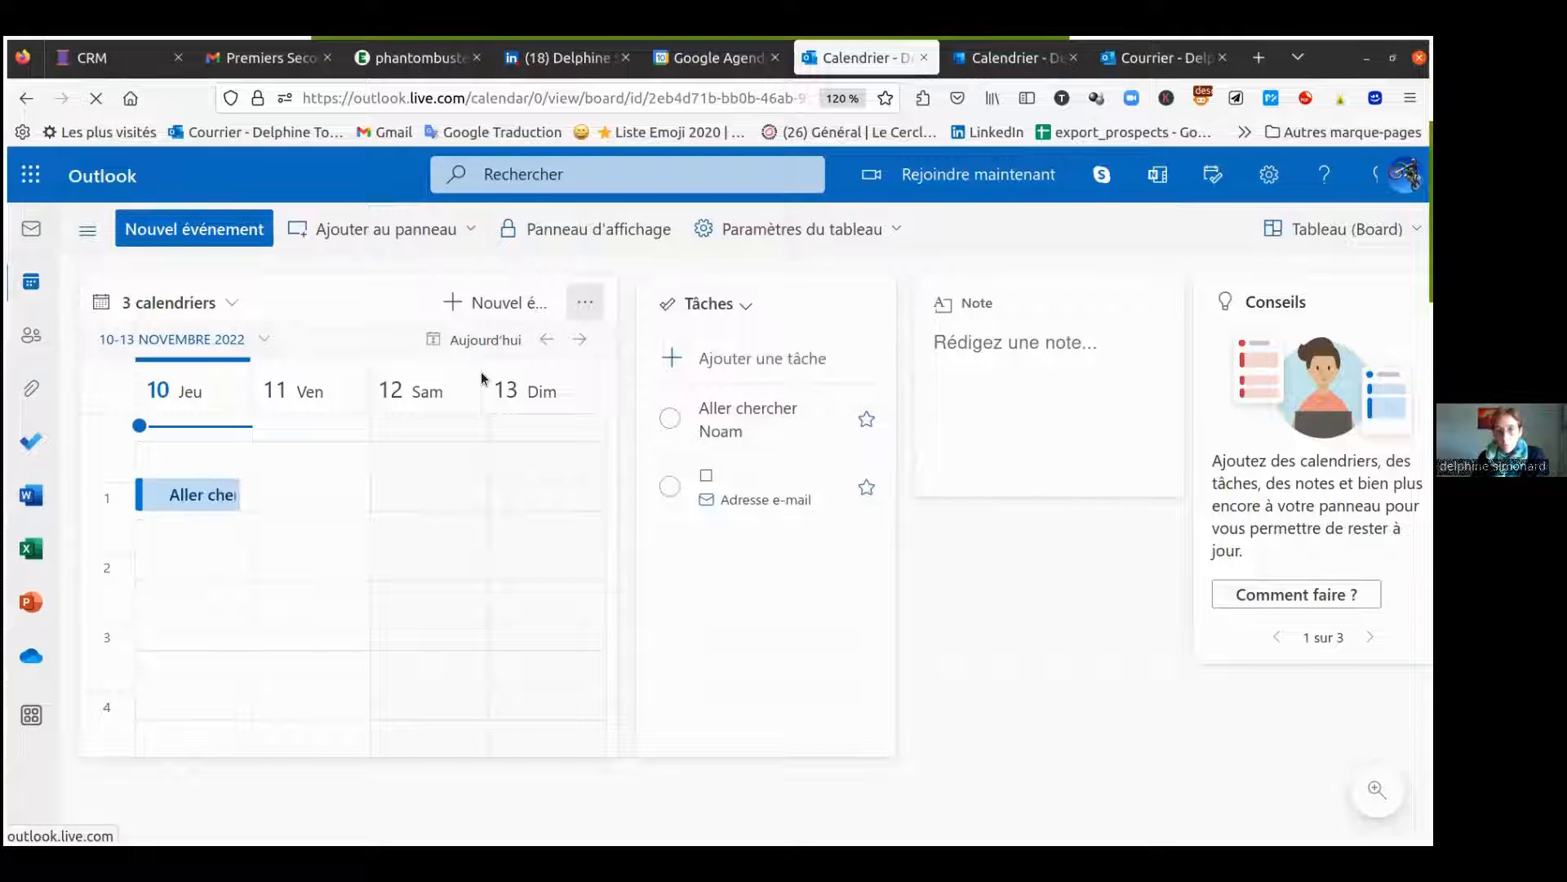
pyautogui.click(323, 231)
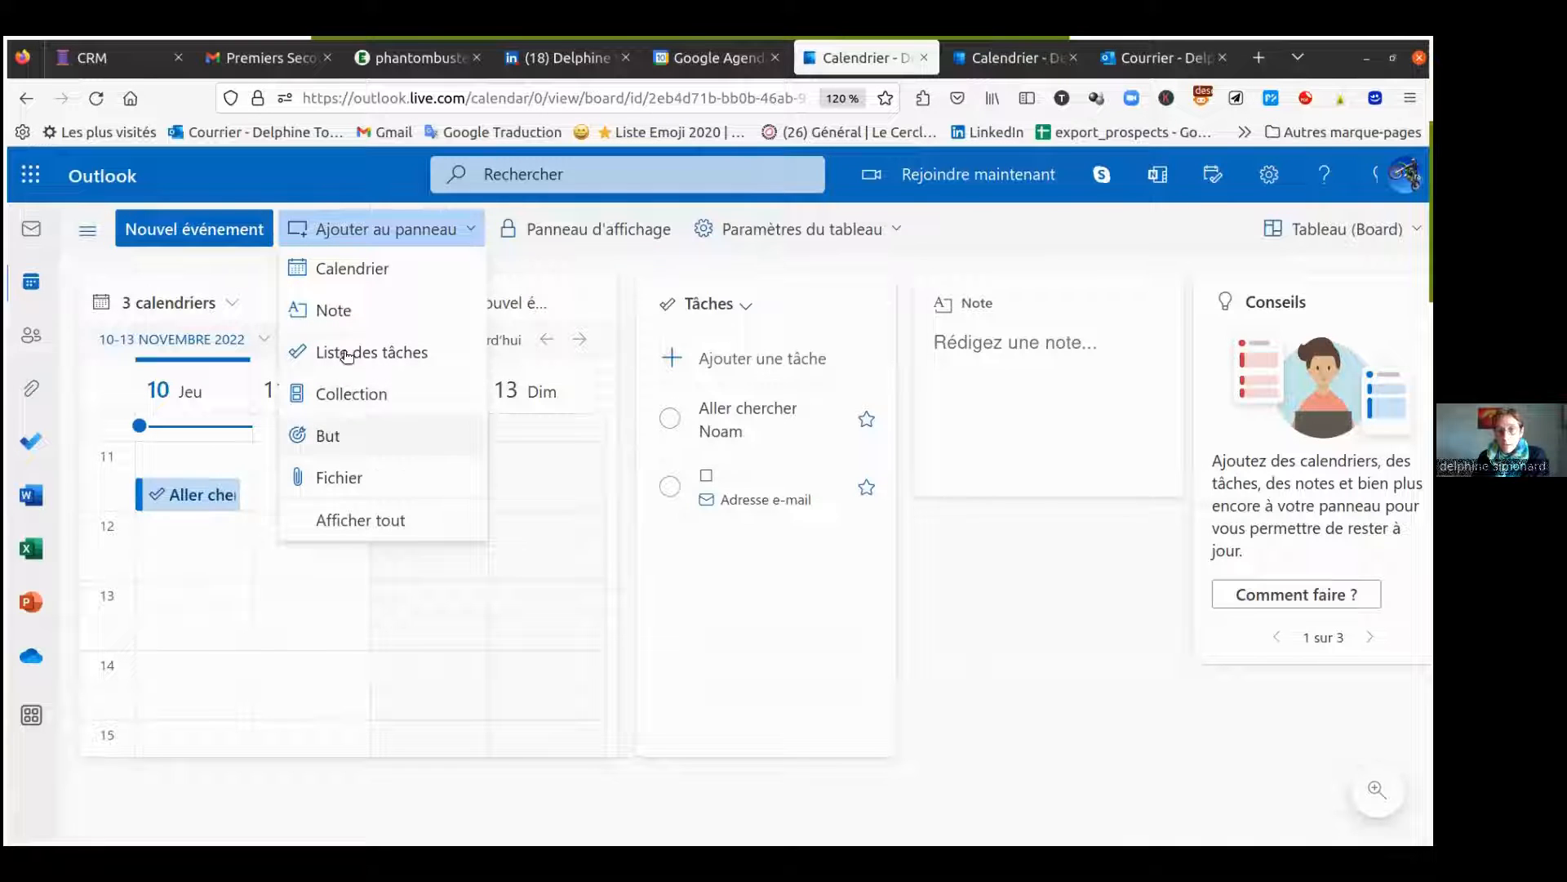
pyautogui.click(341, 438)
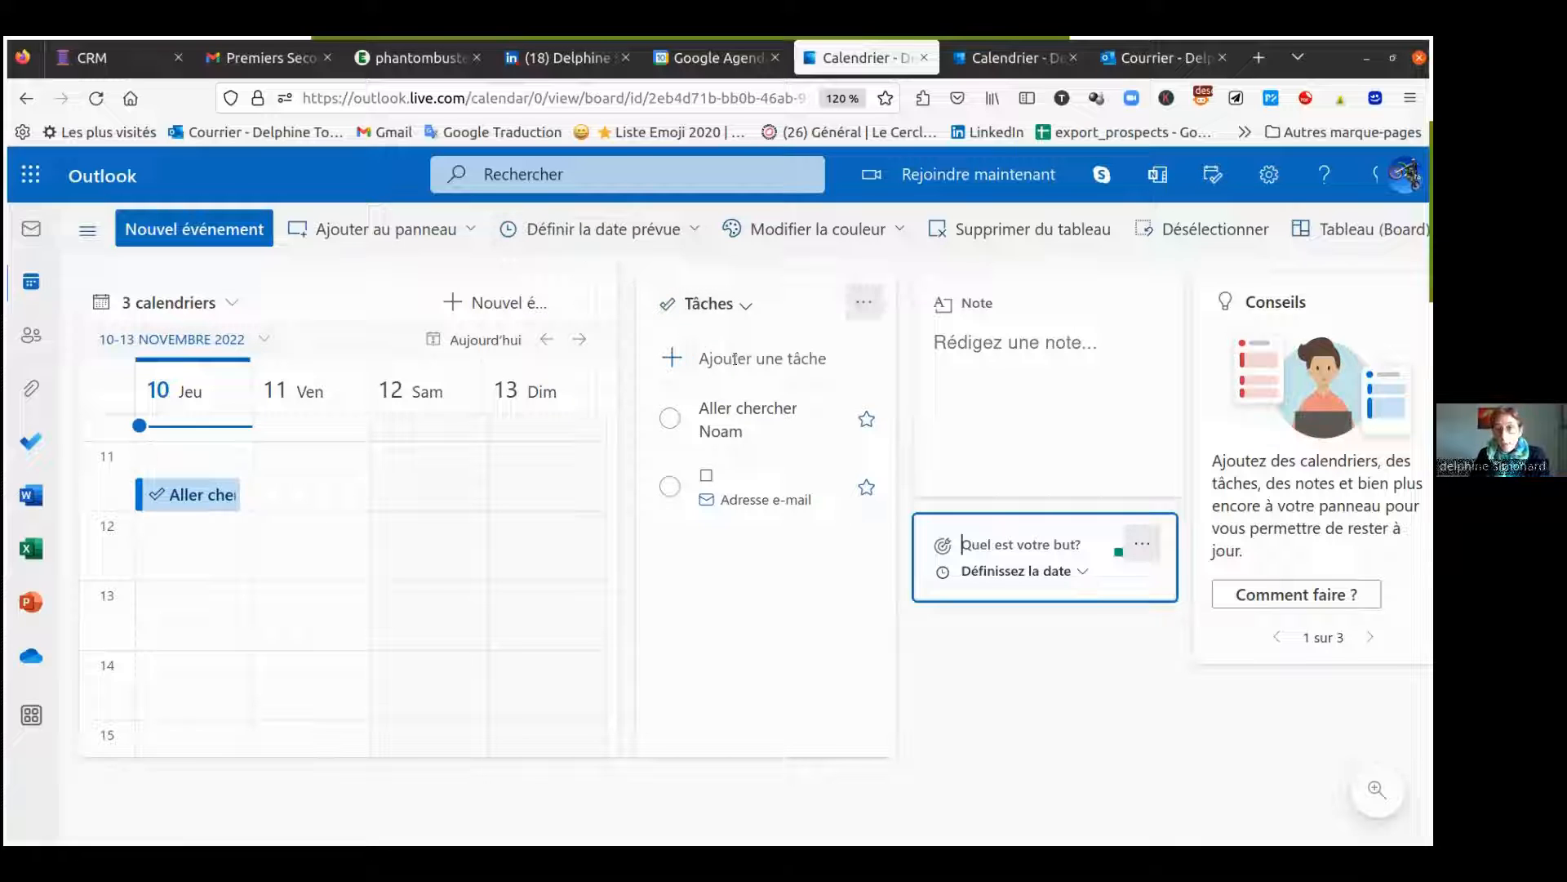
# - Switch the board's task list from Tâches to the flagged messages (Messages avec indicateur)
pyautogui.click(745, 314)
pyautogui.click(745, 314)
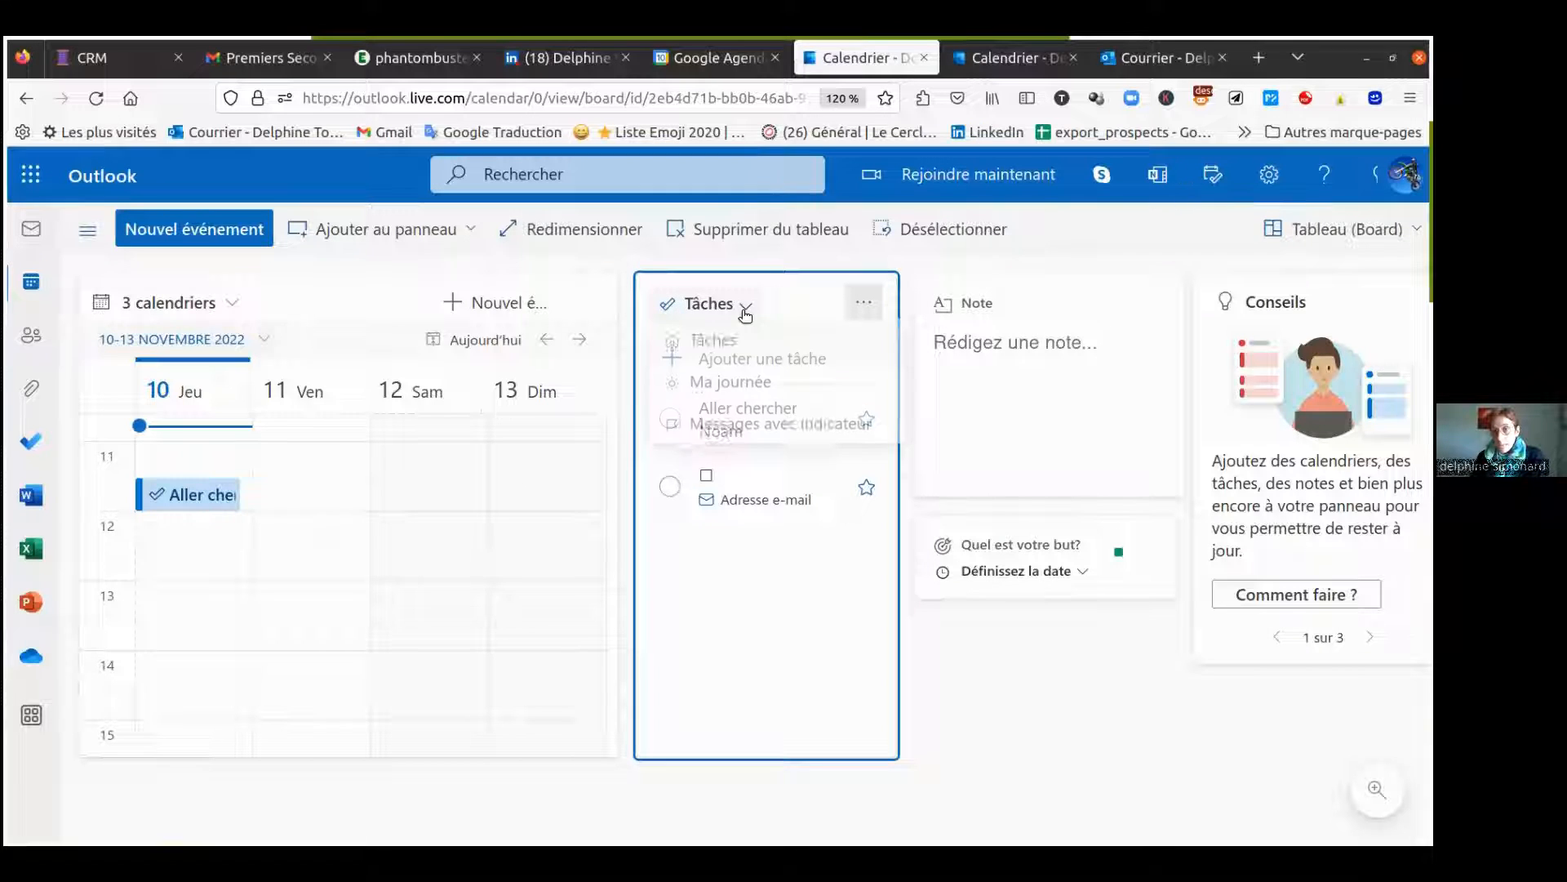
pyautogui.click(777, 431)
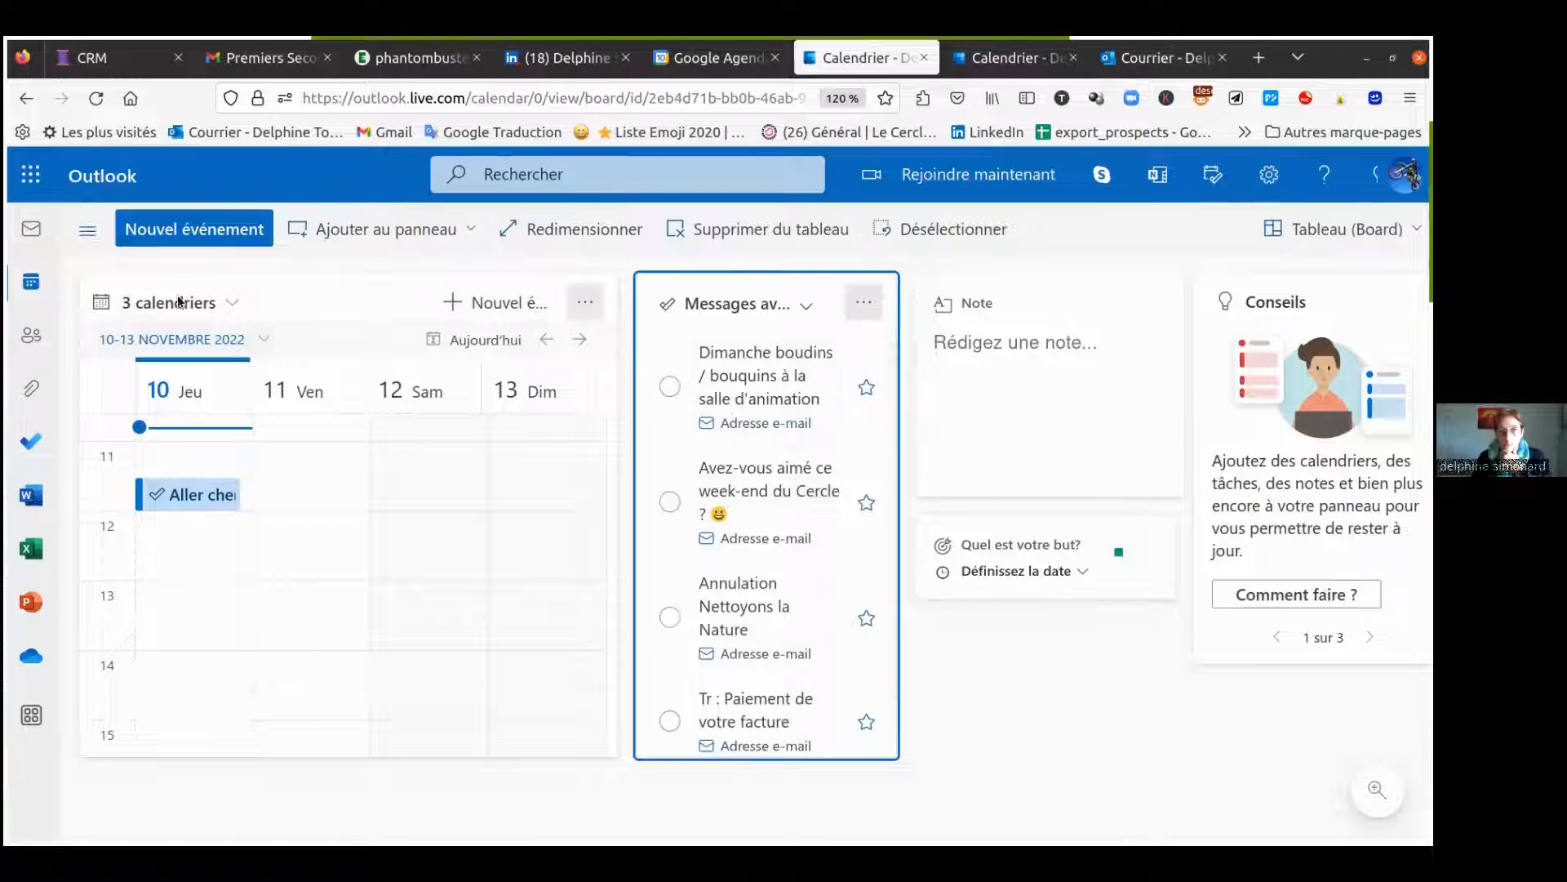
# - Return to the mailbox and flag the email "Chronique du Cercle : Sprint de novembre & Parrainage" for follow-up
pyautogui.click(34, 230)
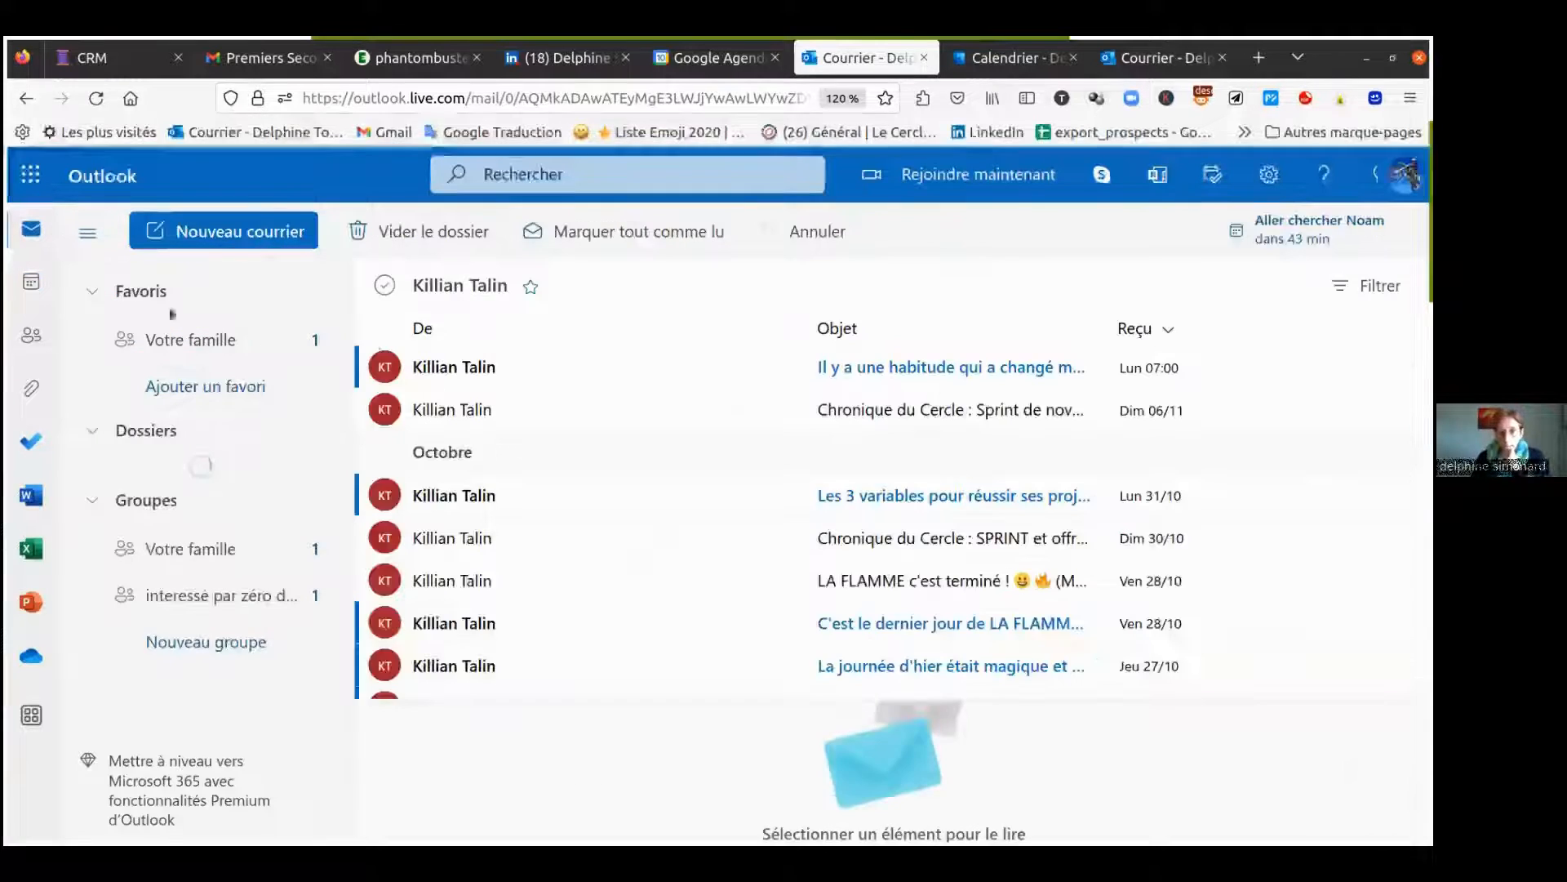
pyautogui.click(474, 406)
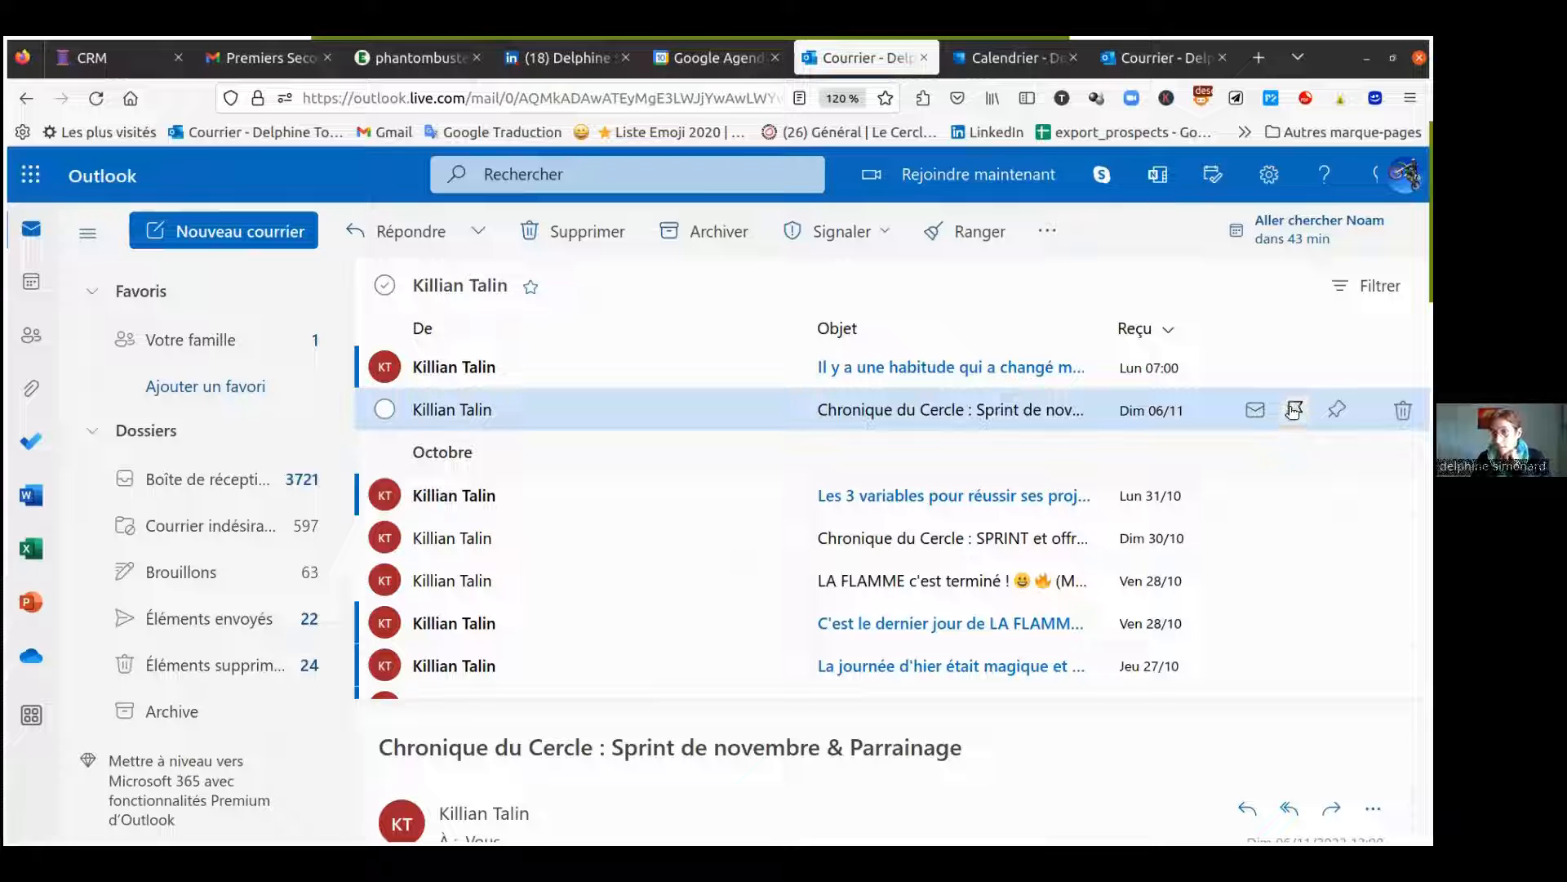
pyautogui.click(1295, 409)
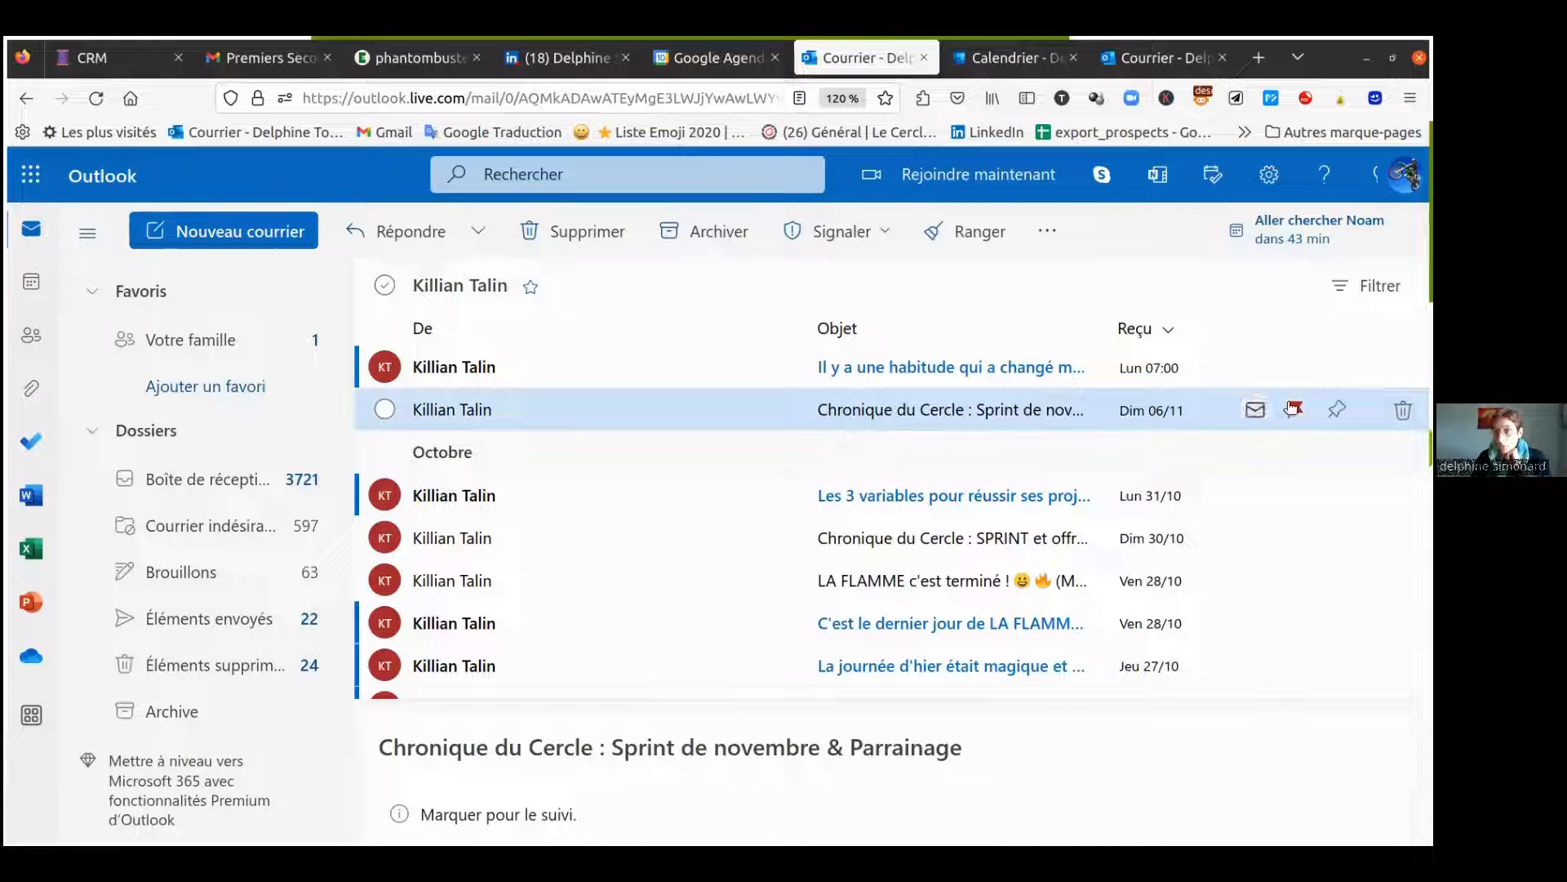
# - Go to the calendar board already open in the other browser tab and show the flagged messages in its task list
pyautogui.click(33, 286)
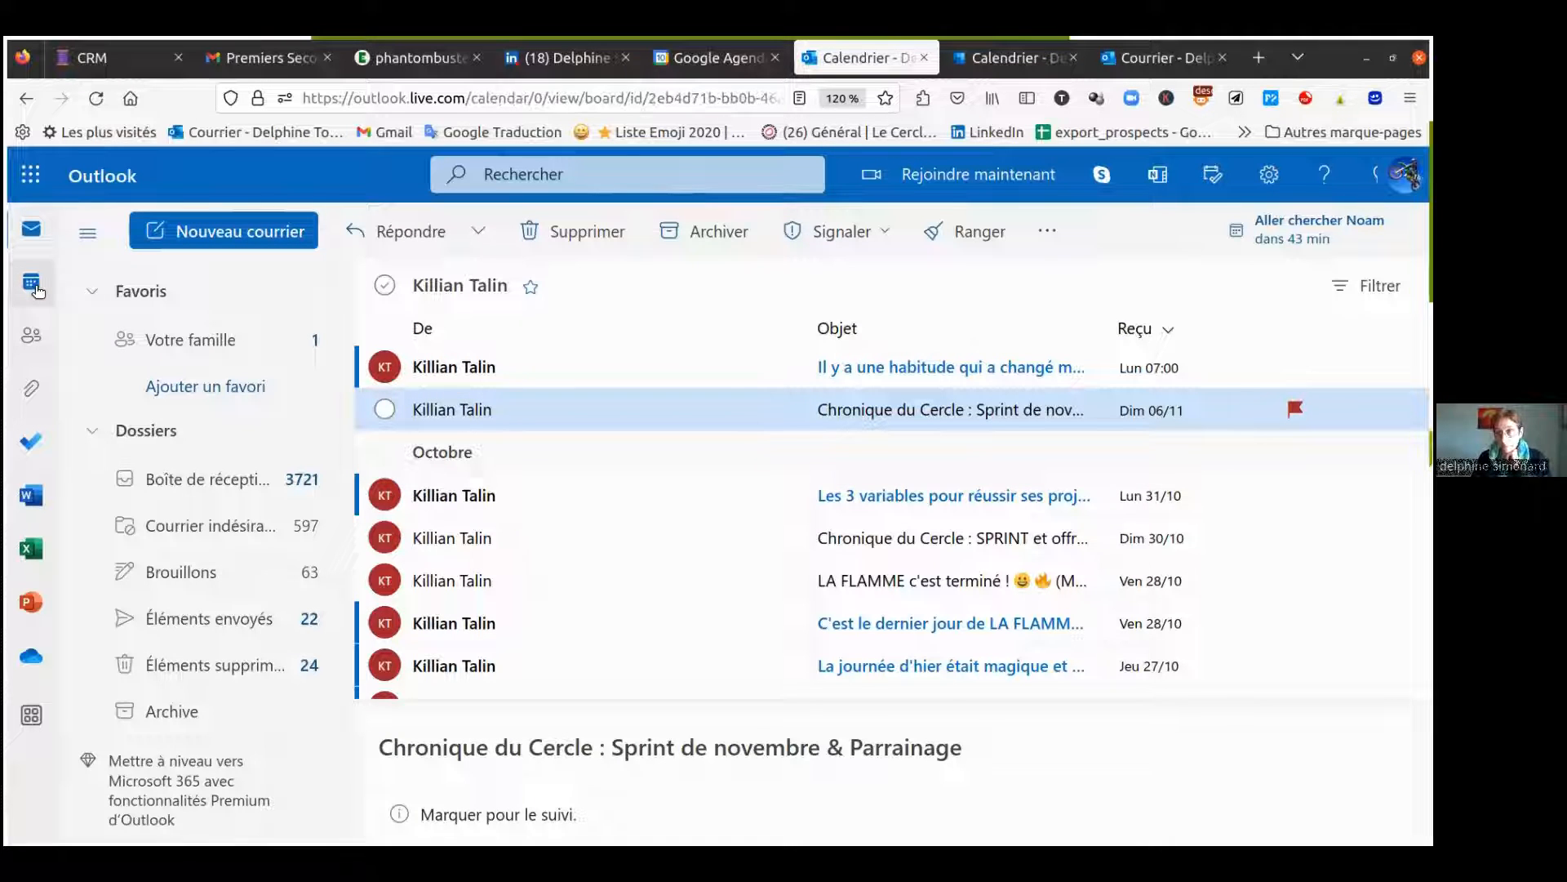
pyautogui.click(980, 59)
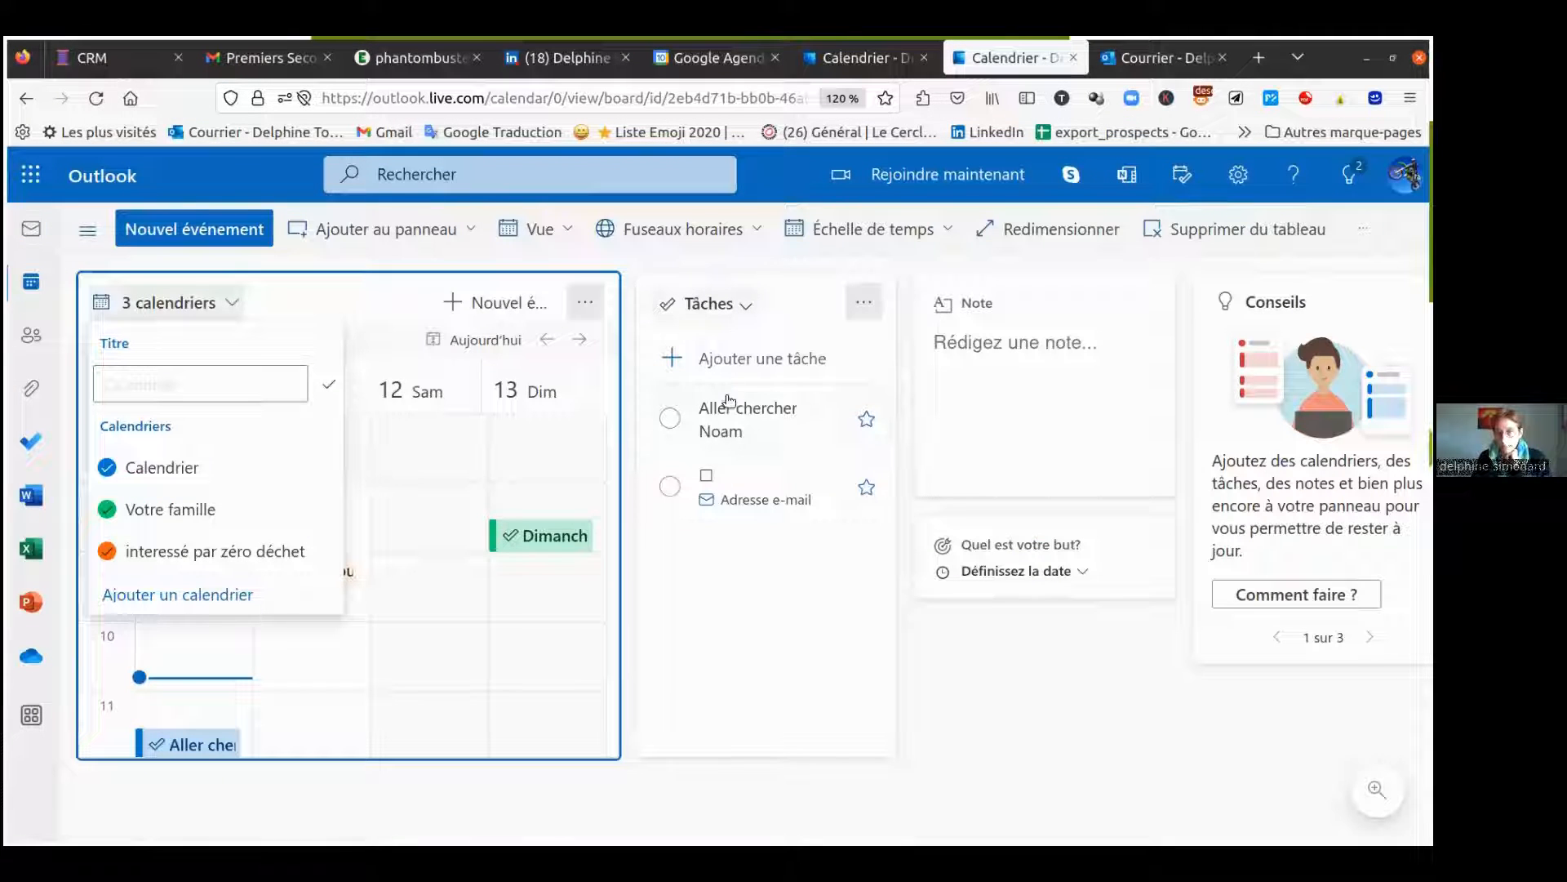
pyautogui.click(725, 420)
pyautogui.click(731, 314)
pyautogui.click(741, 428)
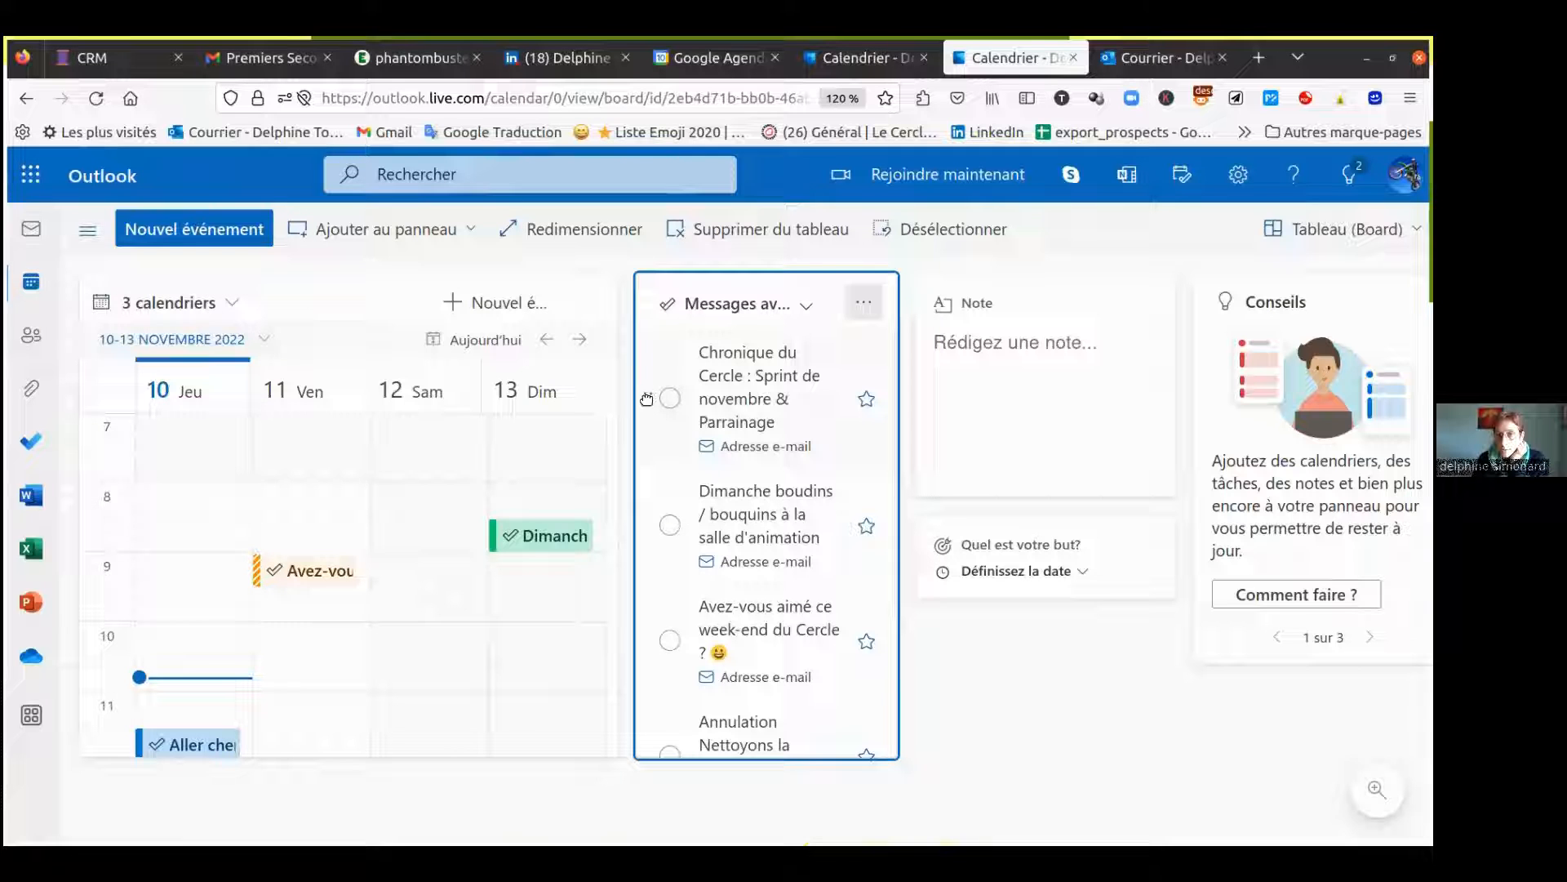
# - Schedule the flagged "Chronique du Cercle" message as an event on Thursday 10 November at 13:00 and set its end time to 14:00
pyautogui.moveTo(646, 399); pyautogui.dragTo(159, 685)
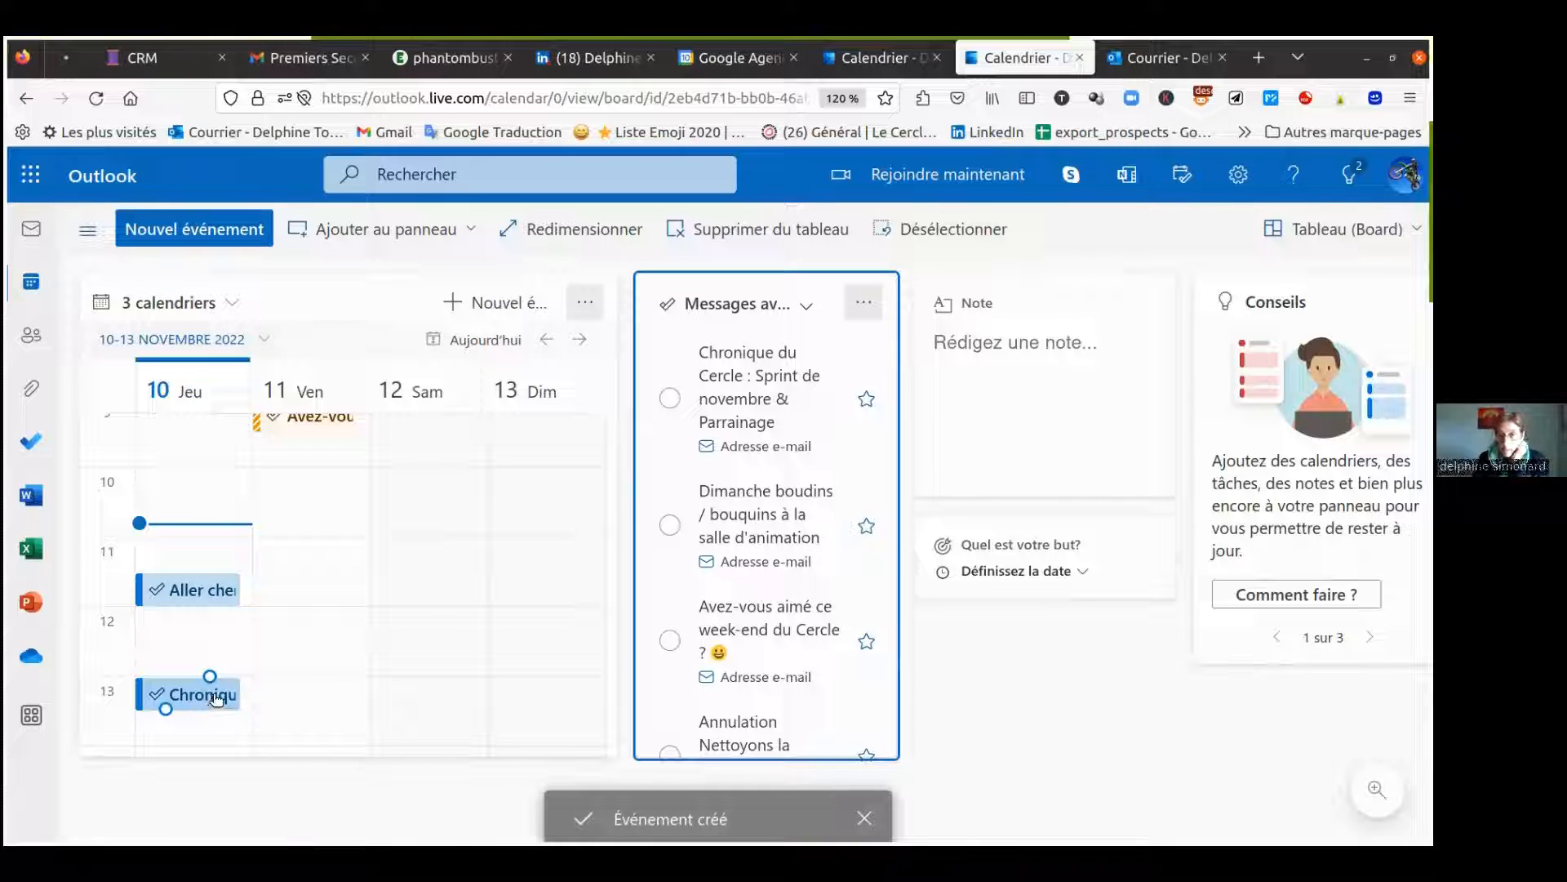
pyautogui.click(218, 696)
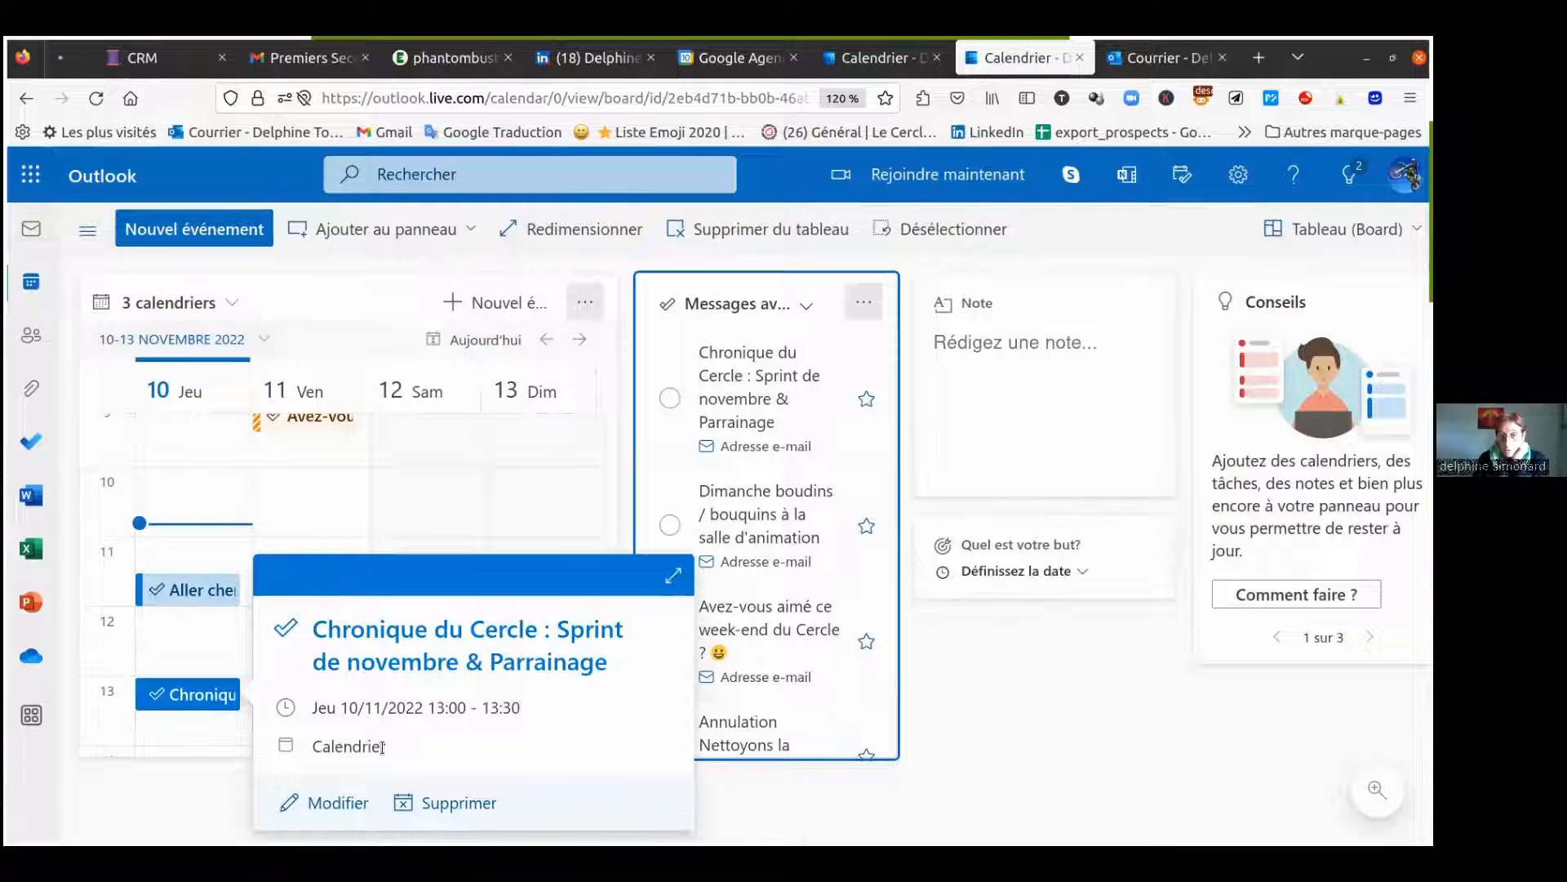
pyautogui.click(334, 812)
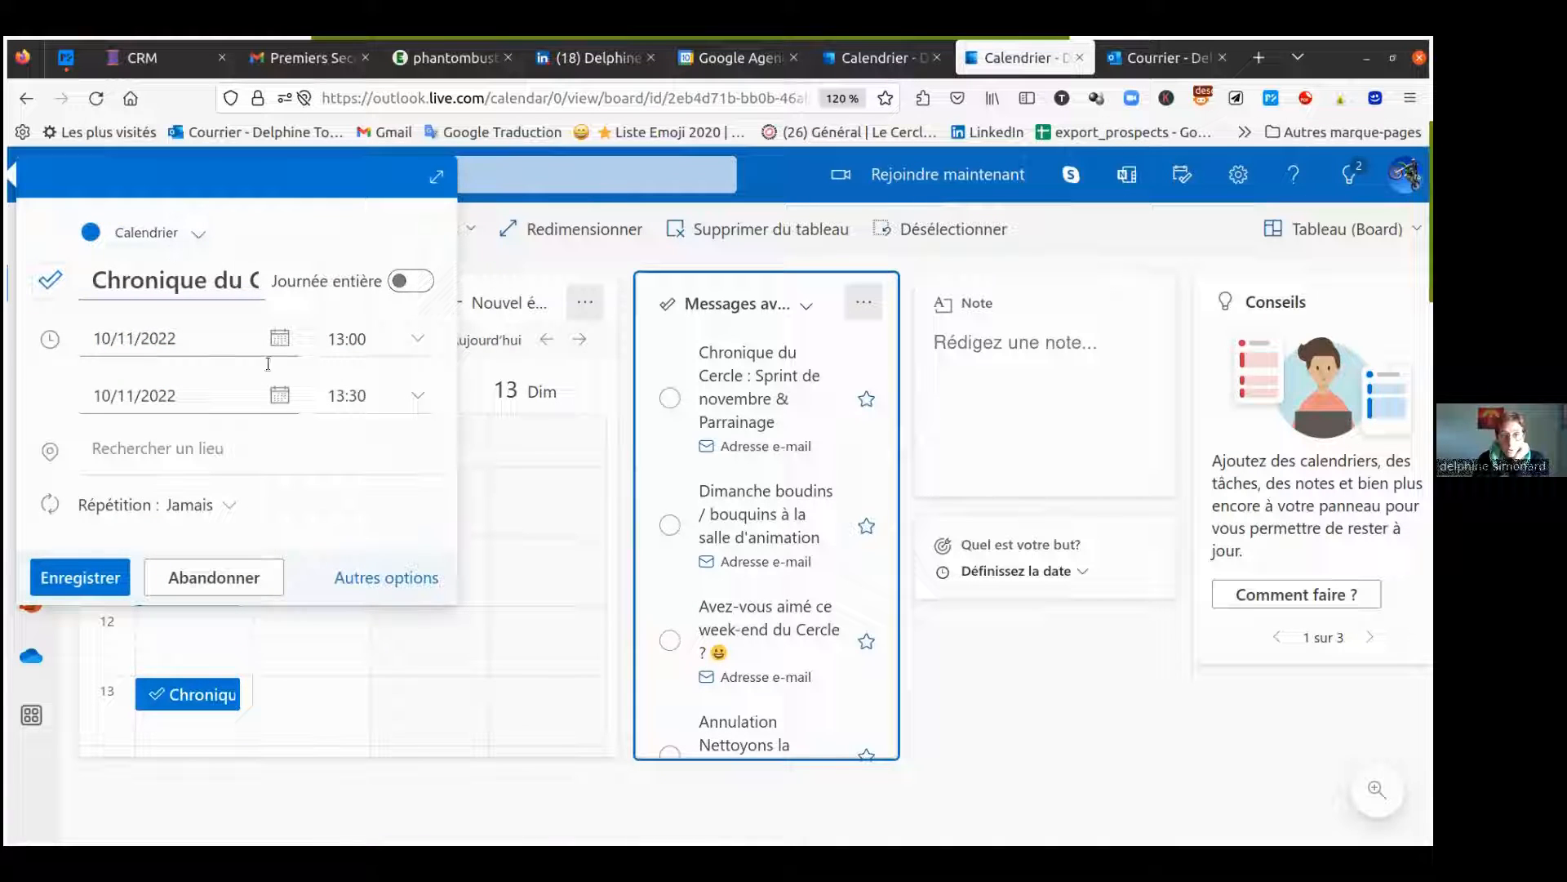
pyautogui.click(418, 395)
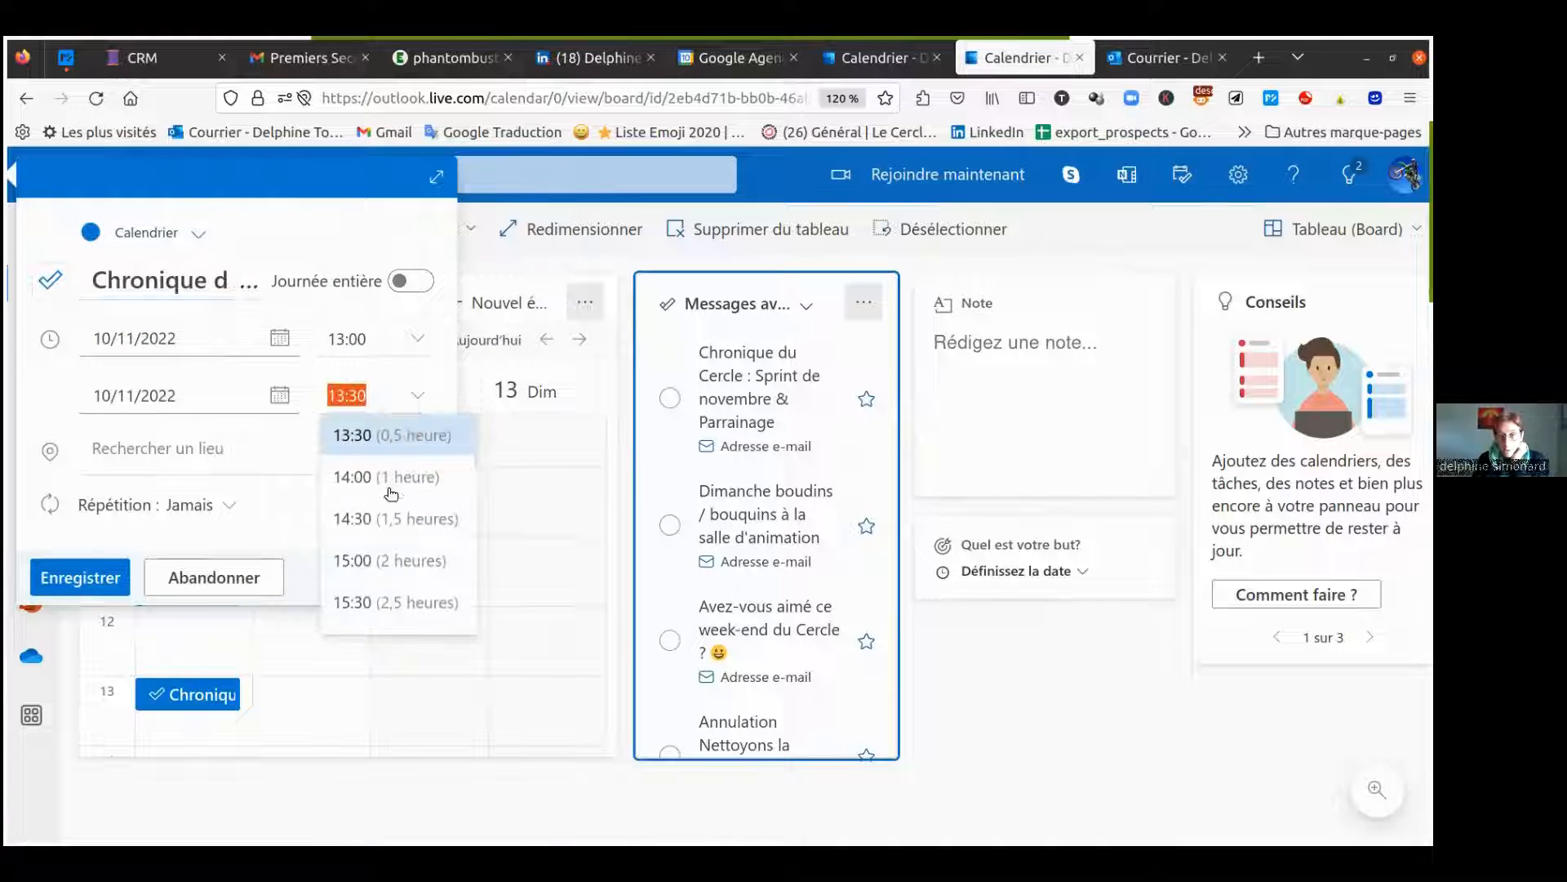
pyautogui.click(382, 477)
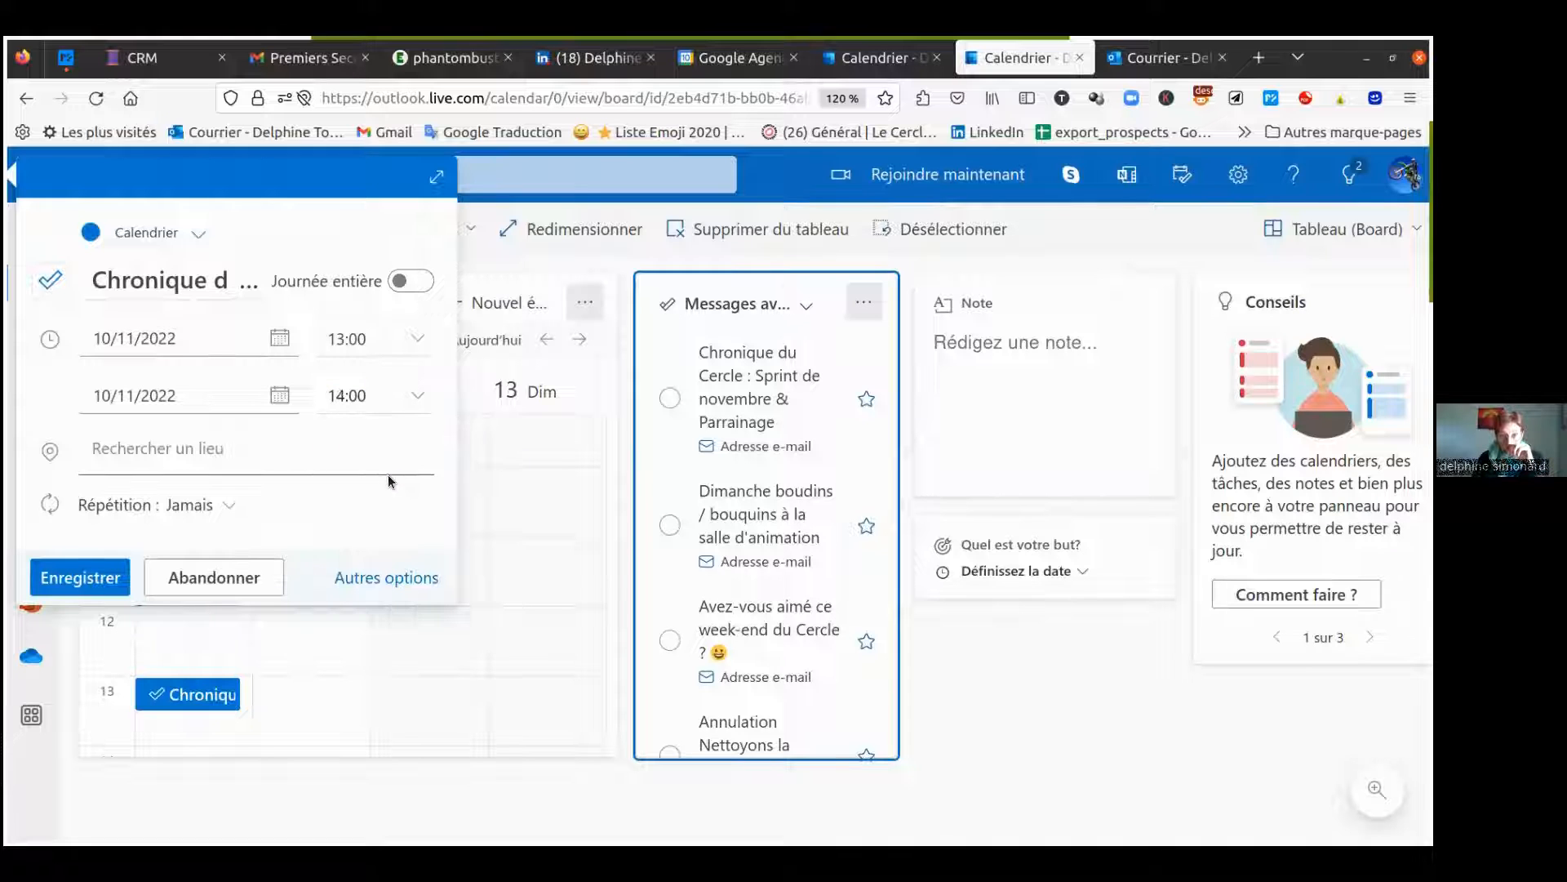
# - Open the event's full options and set its availability status to Absent(e)
pyautogui.click(400, 578)
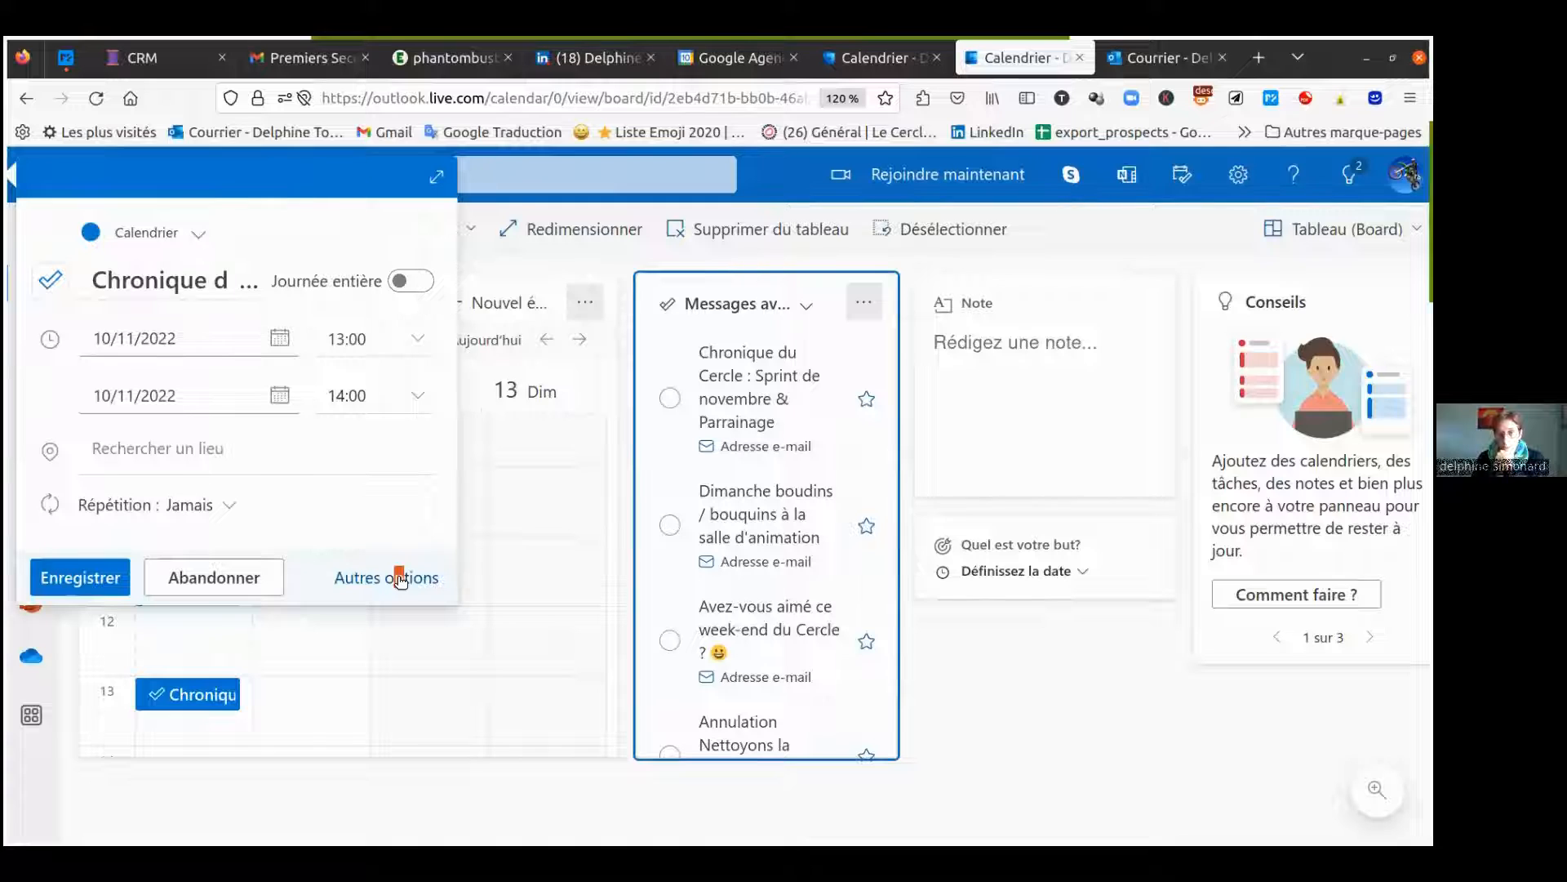
pyautogui.click(519, 235)
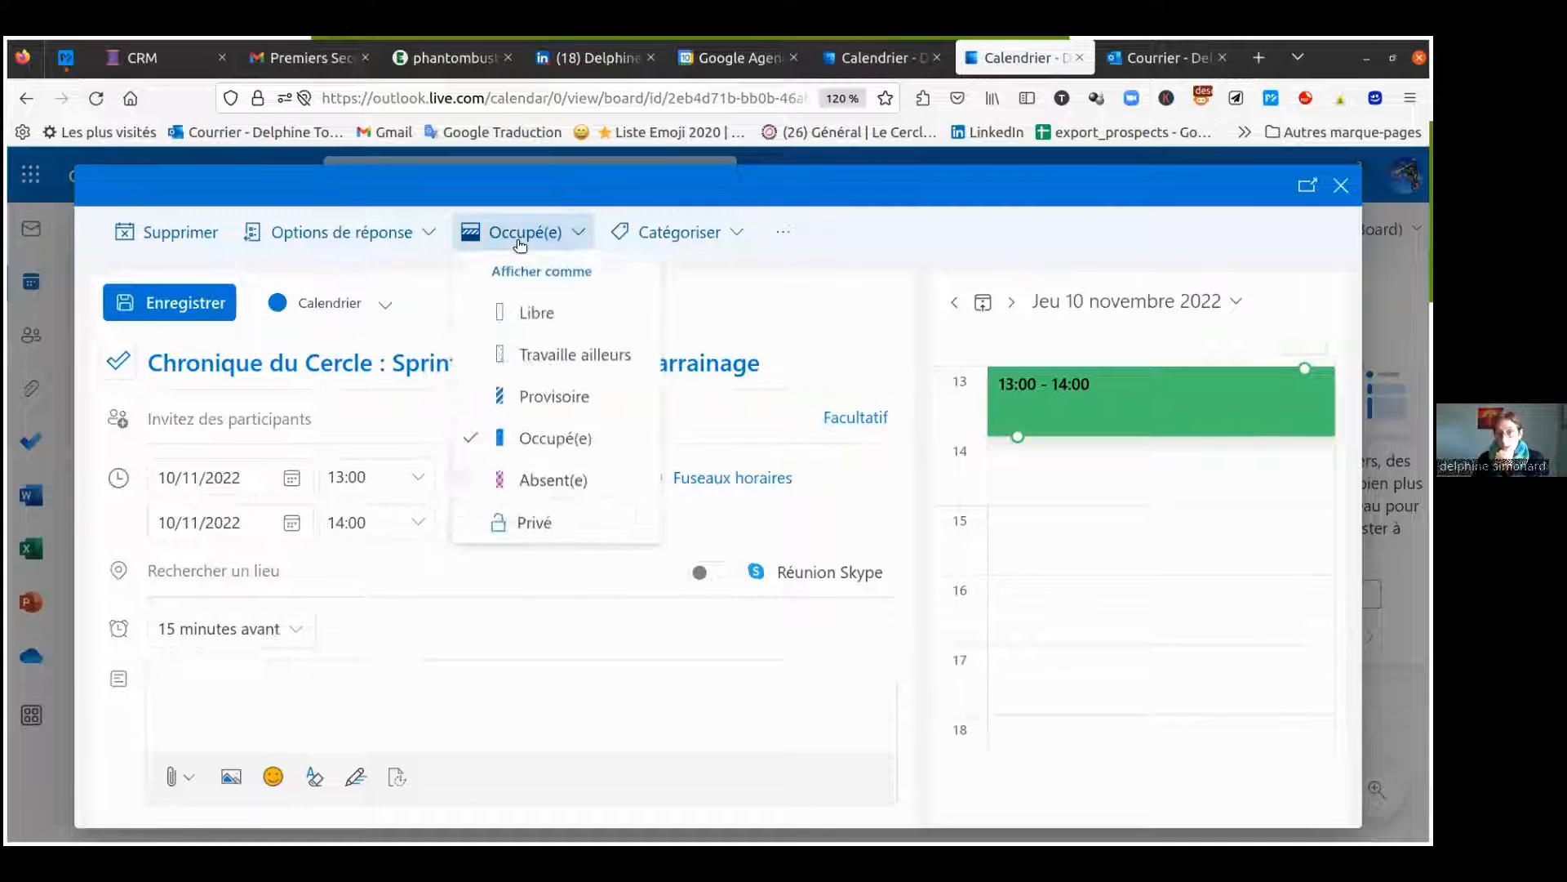
pyautogui.click(529, 482)
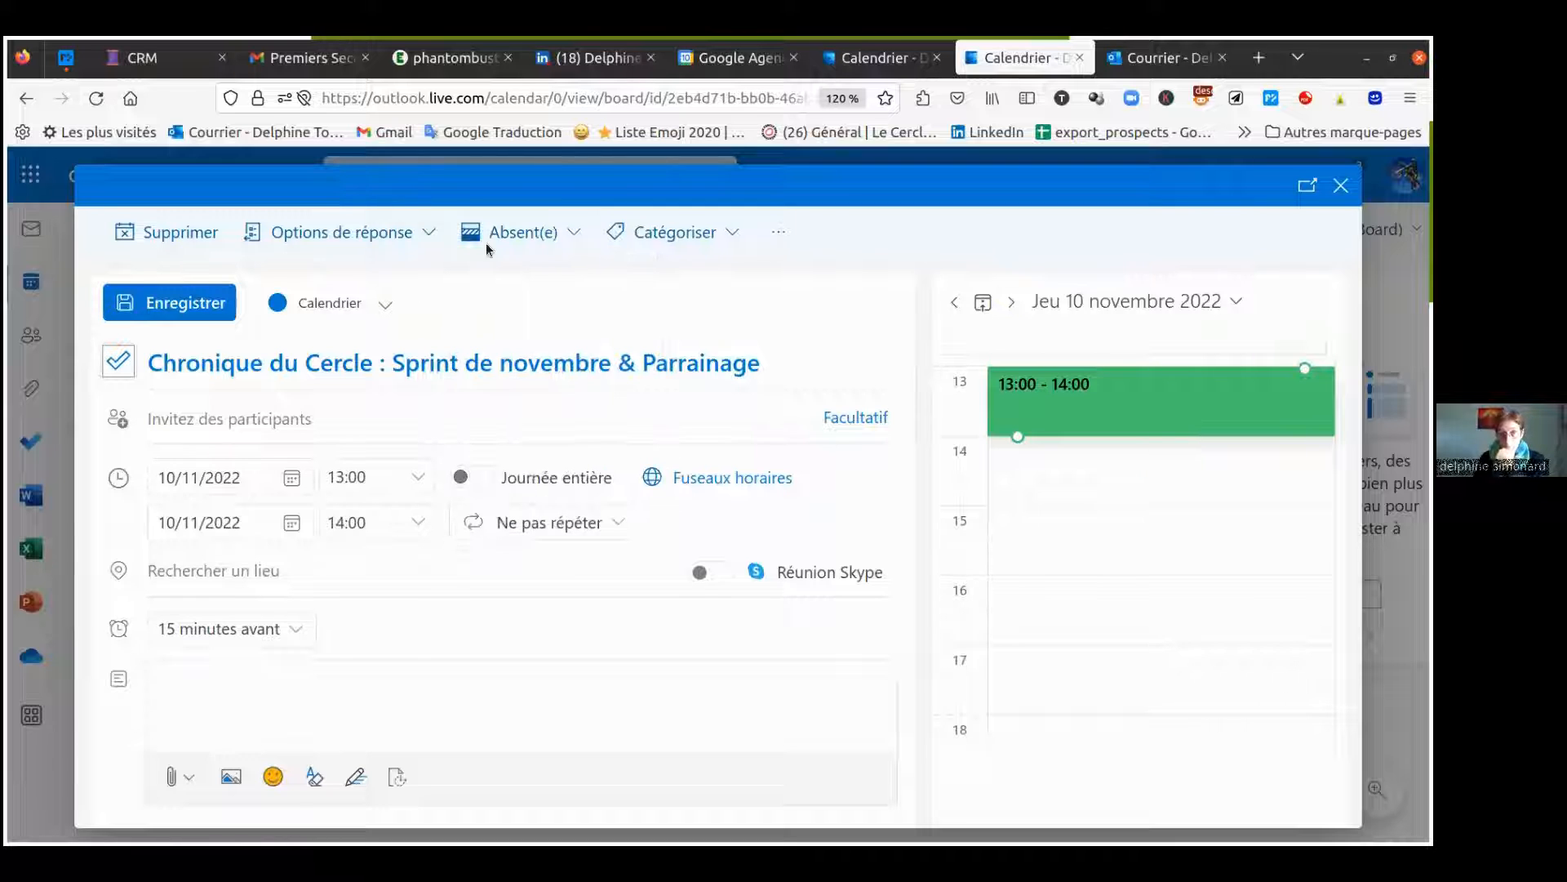
# - Assign the yellow category (Catégorie Jaune) to the event
pyautogui.click(341, 232)
pyautogui.click(674, 232)
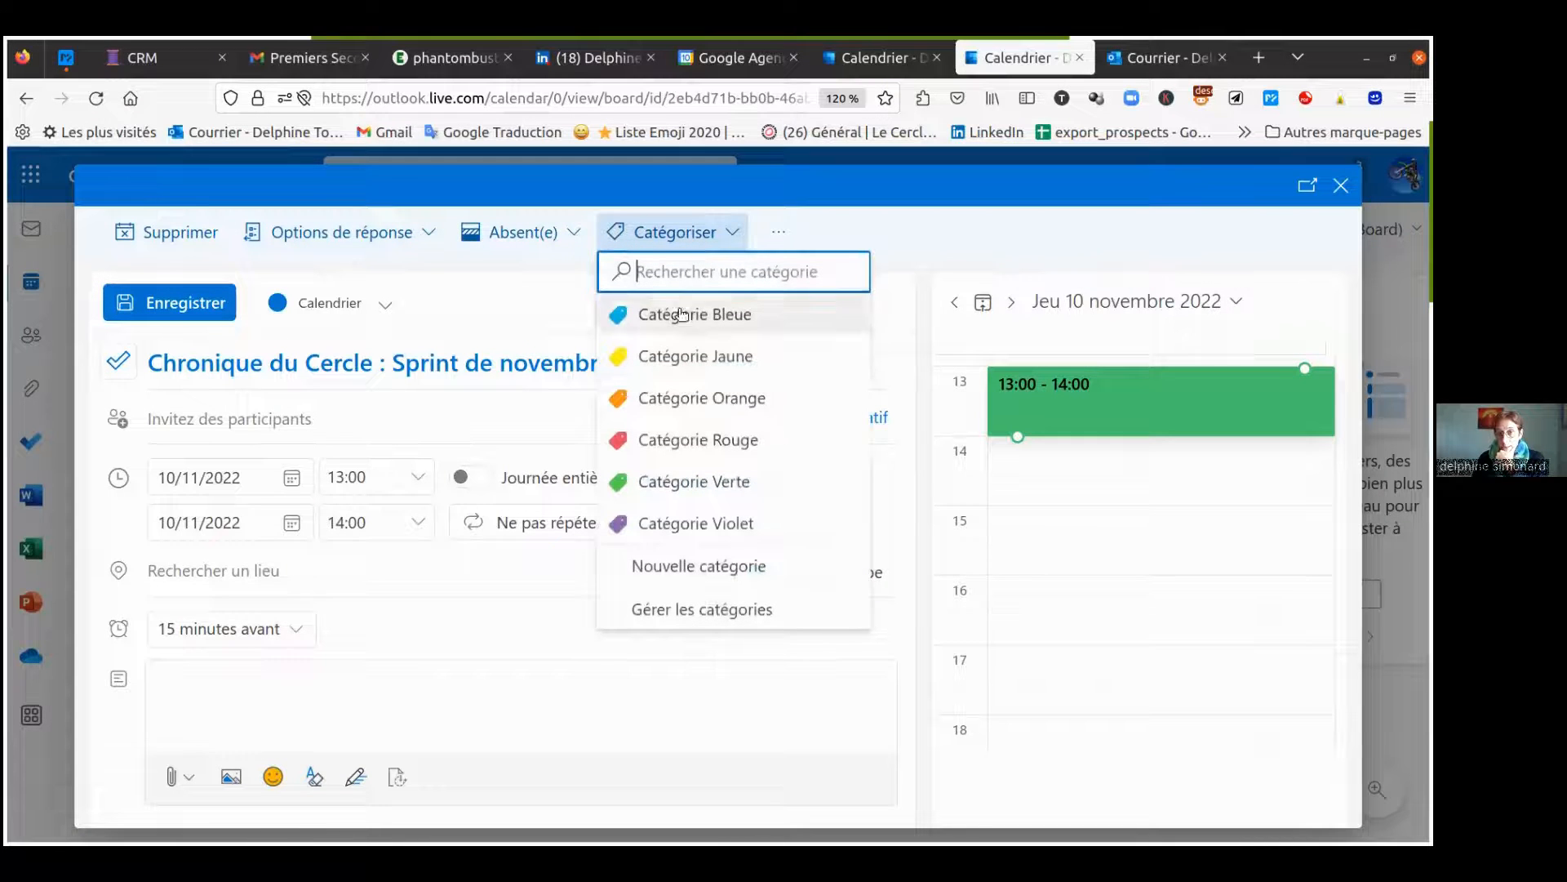
pyautogui.click(689, 359)
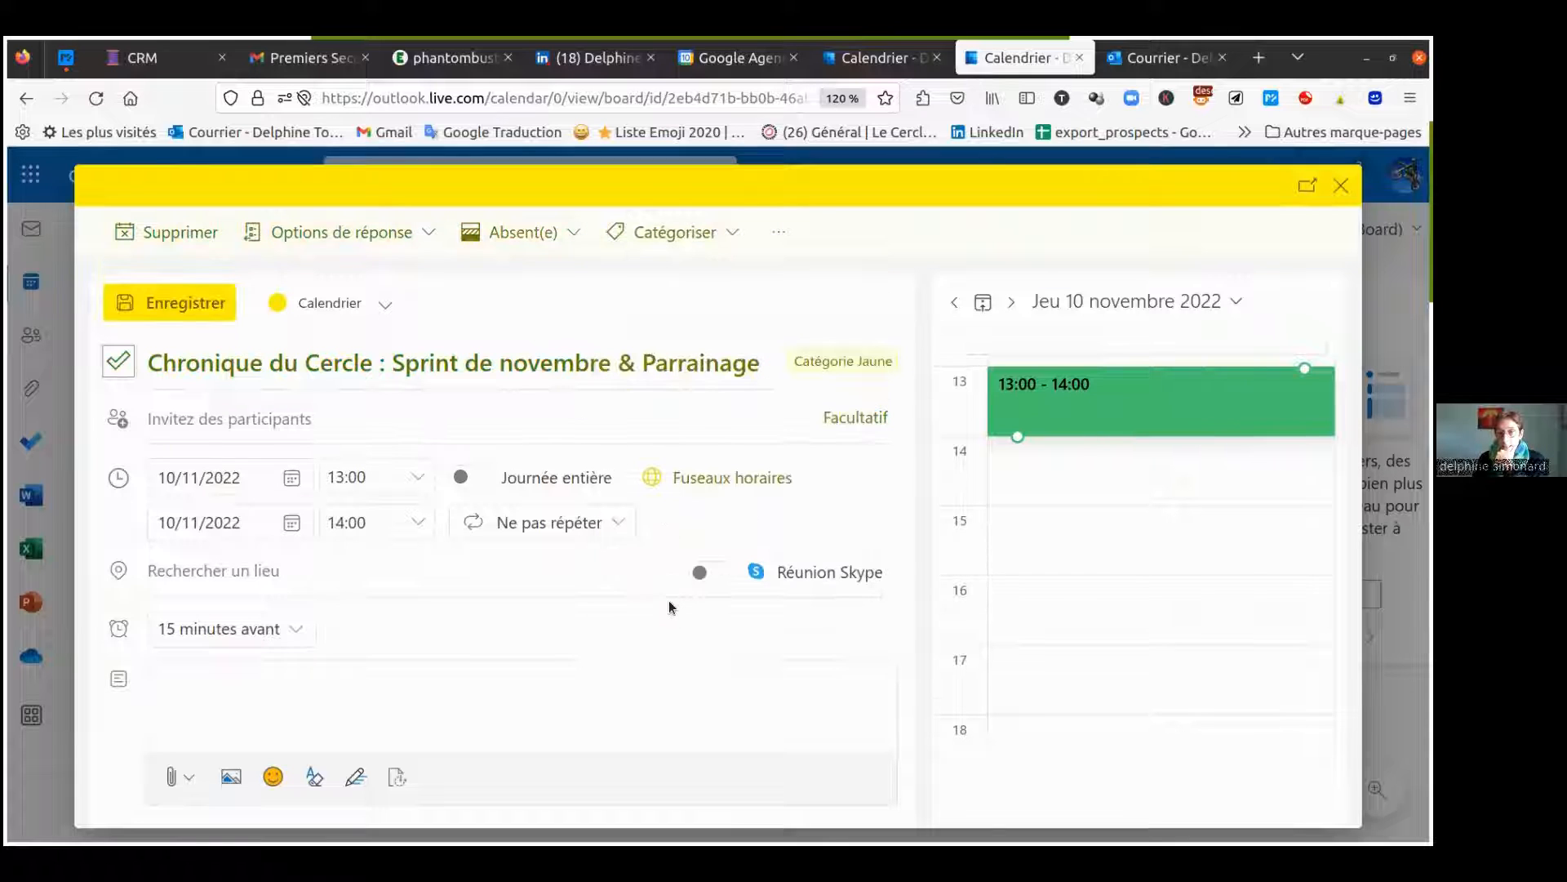
# - Rename the yellow category to "Meeting" in the category settings, then return to the event
pyautogui.click(678, 237)
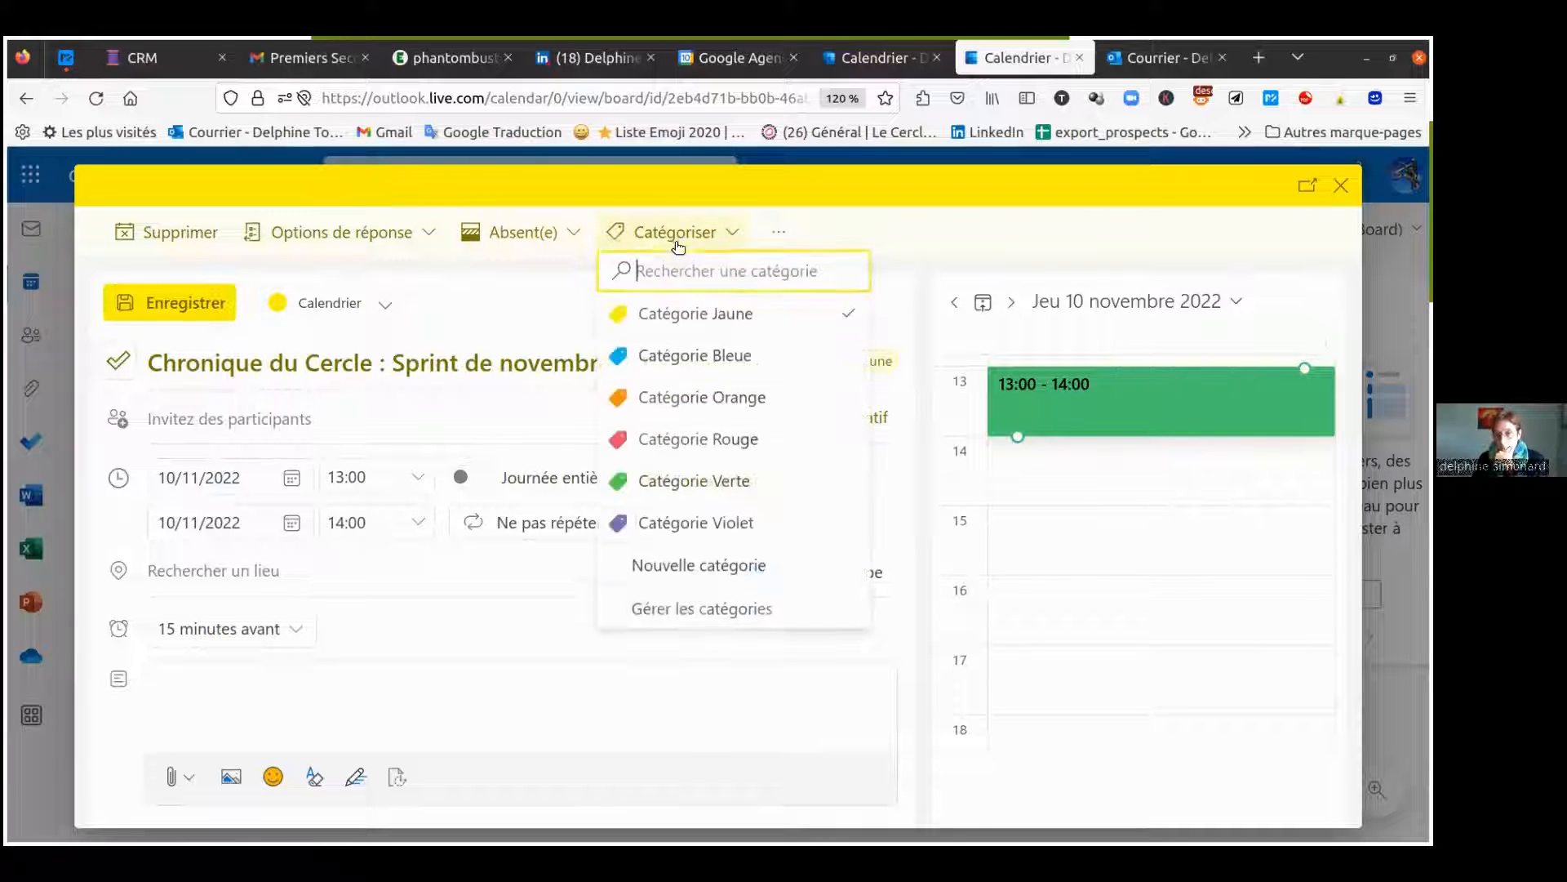
pyautogui.click(681, 612)
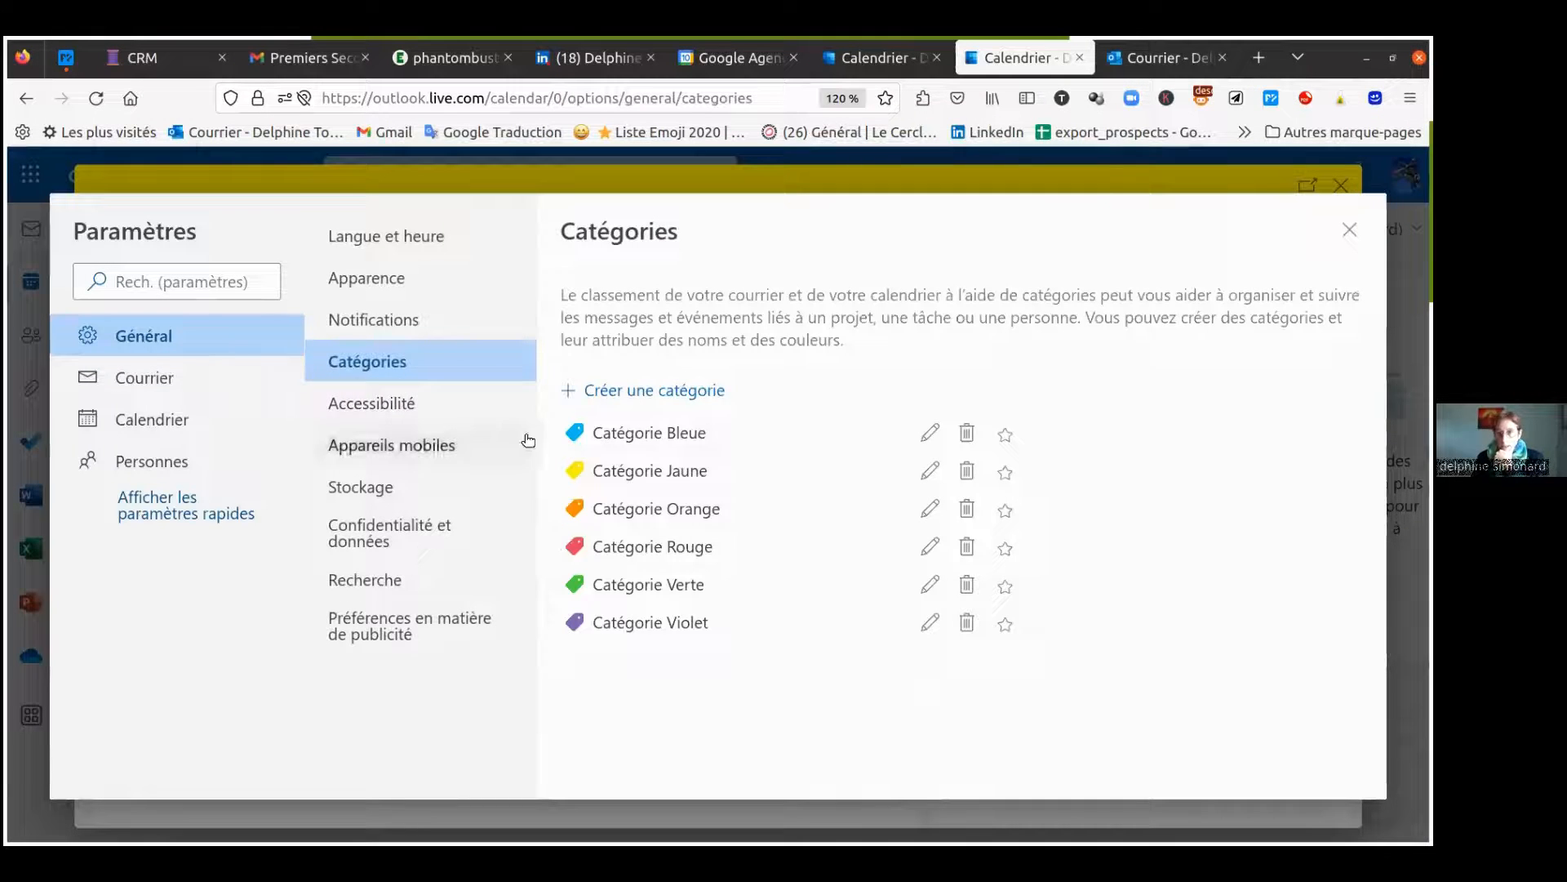
pyautogui.click(930, 470)
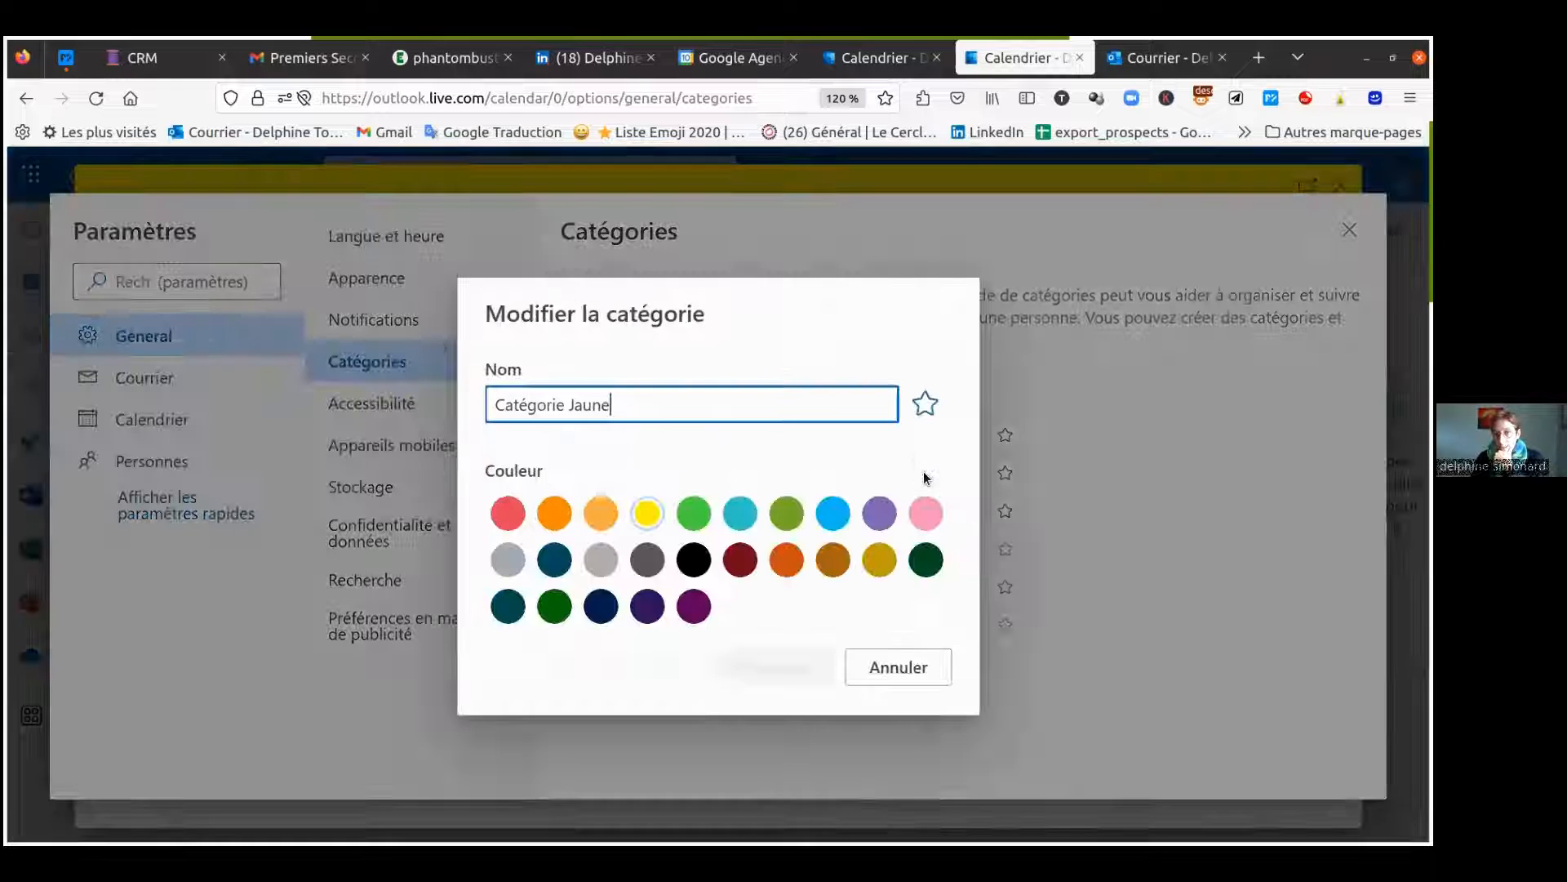
pyautogui.moveTo(703, 407); pyautogui.dragTo(403, 398)
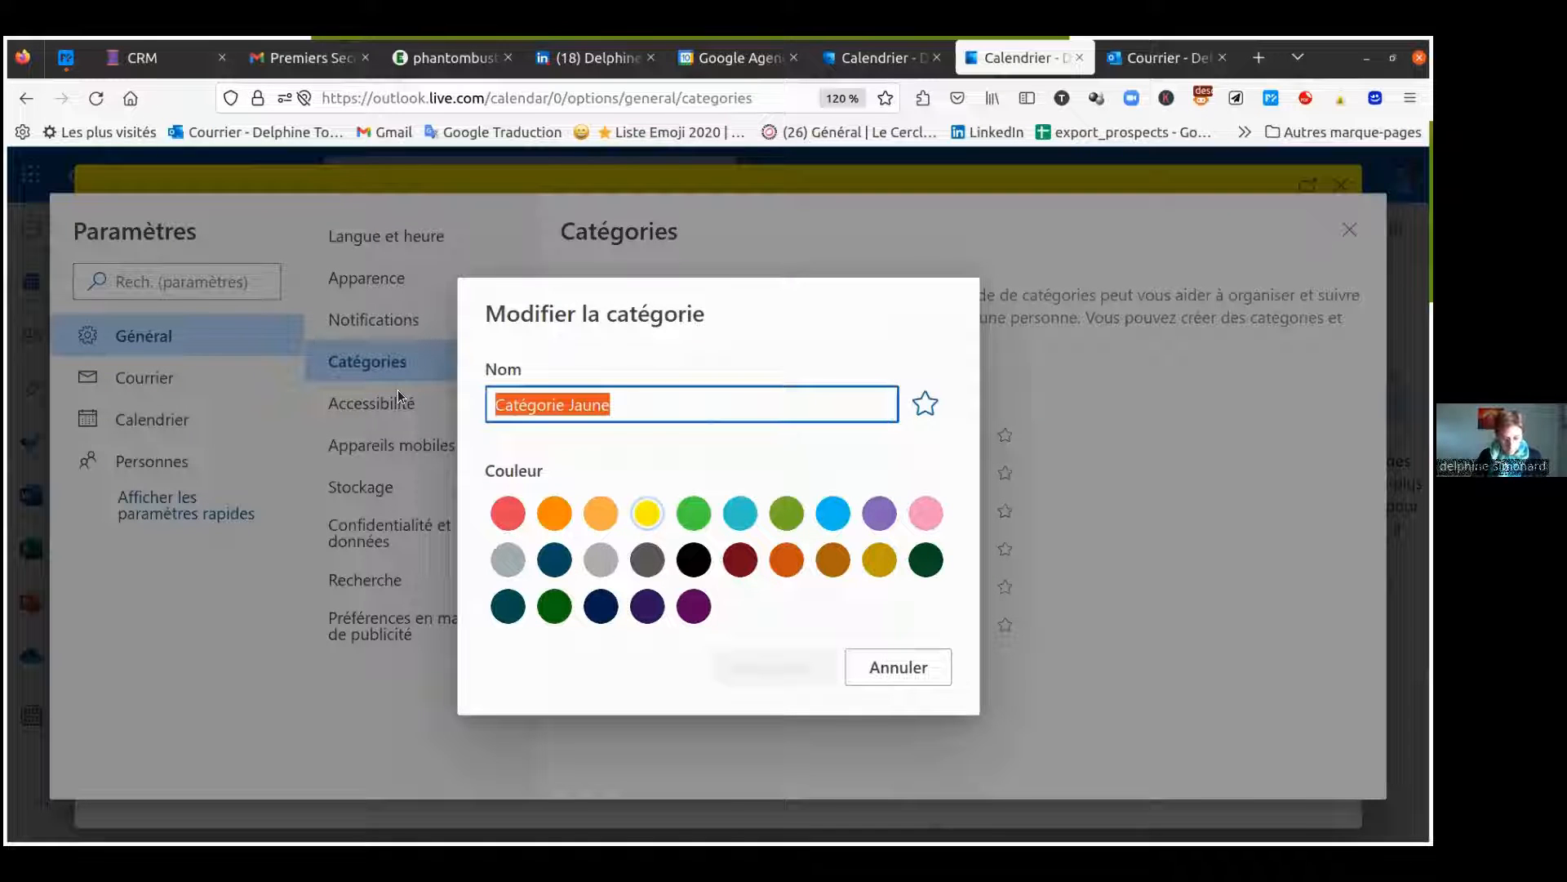
pyautogui.write('Meeting')
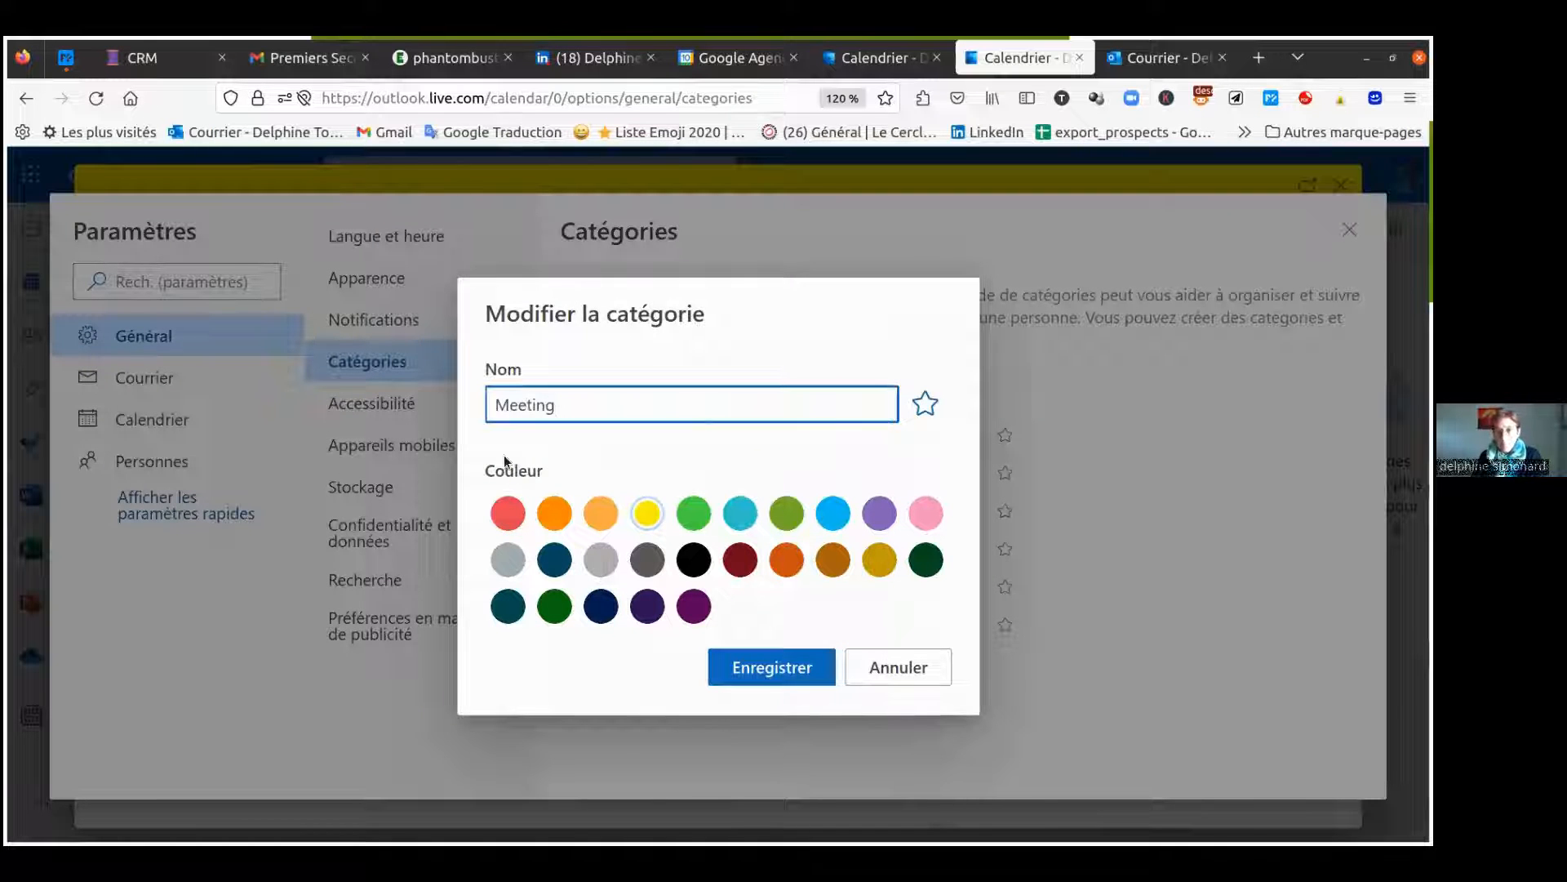
pyautogui.click(769, 668)
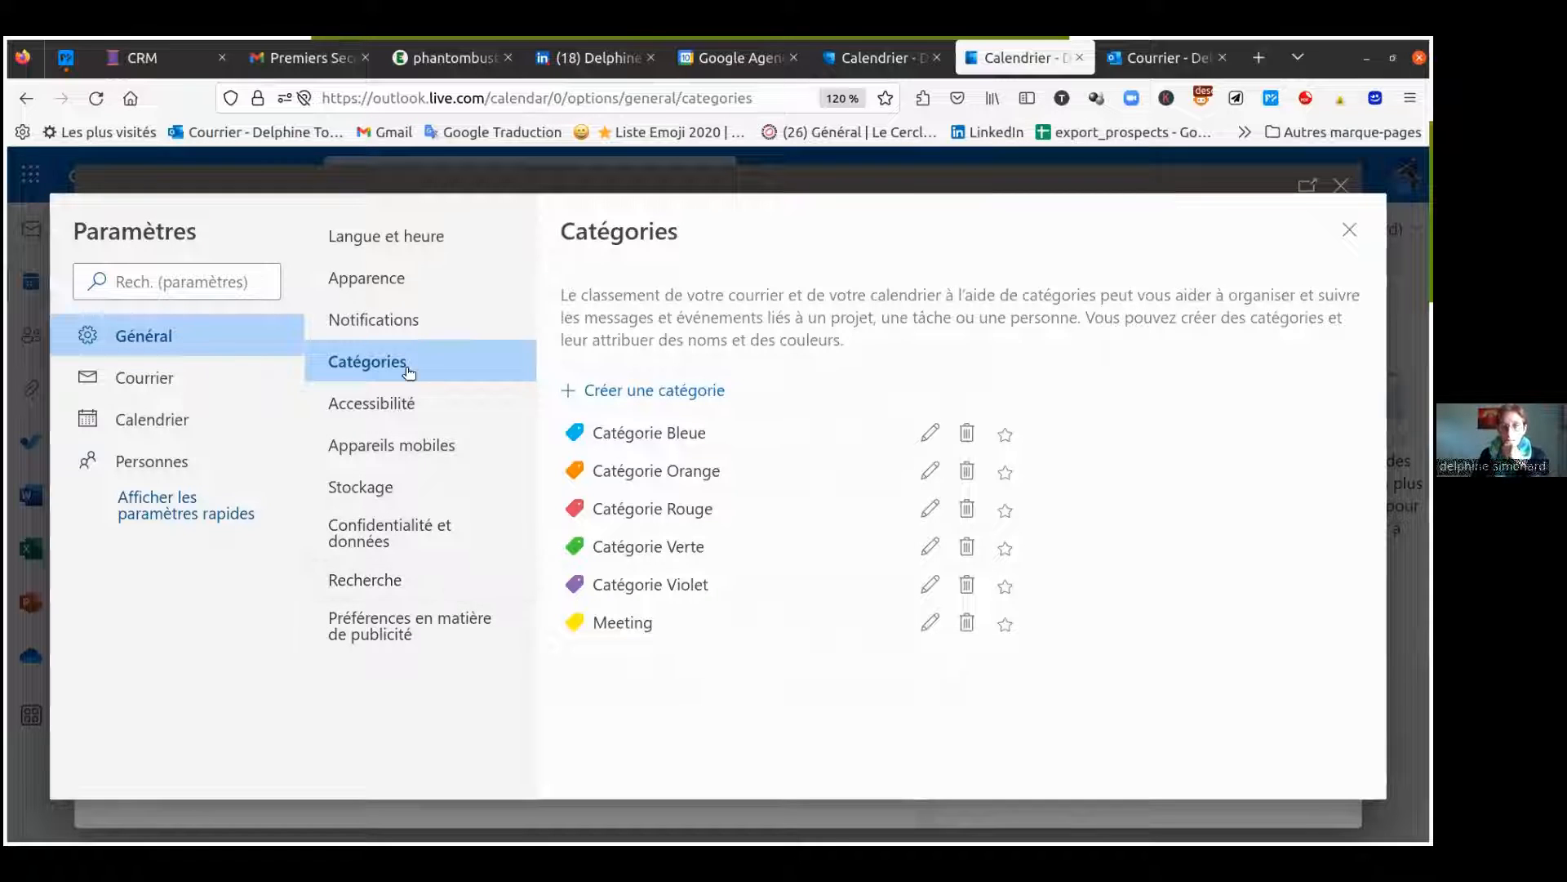
pyautogui.click(913, 174)
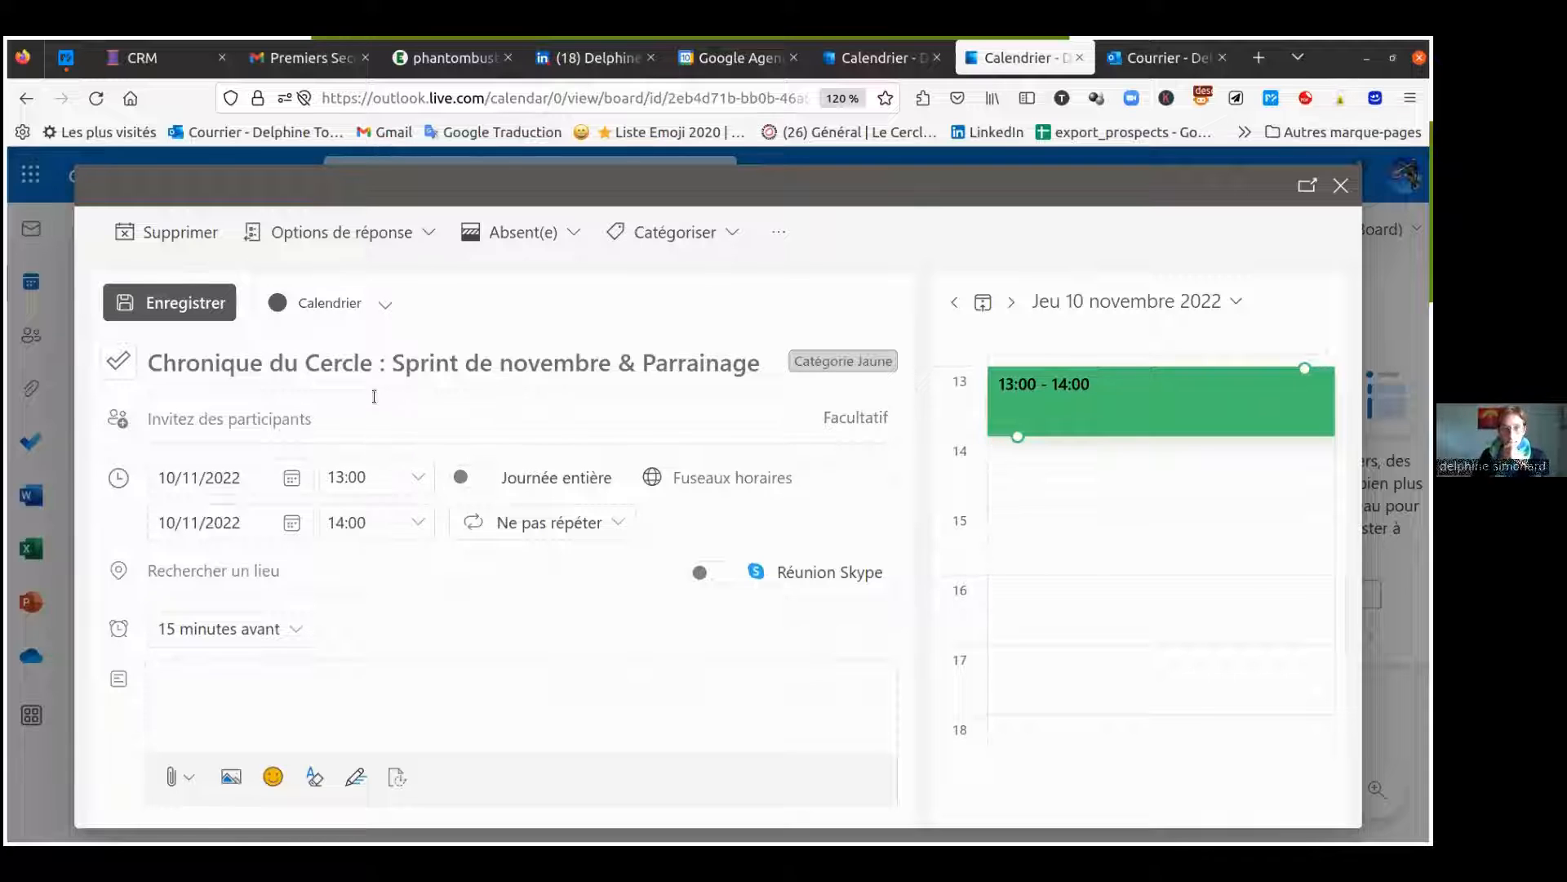
pyautogui.click(360, 312)
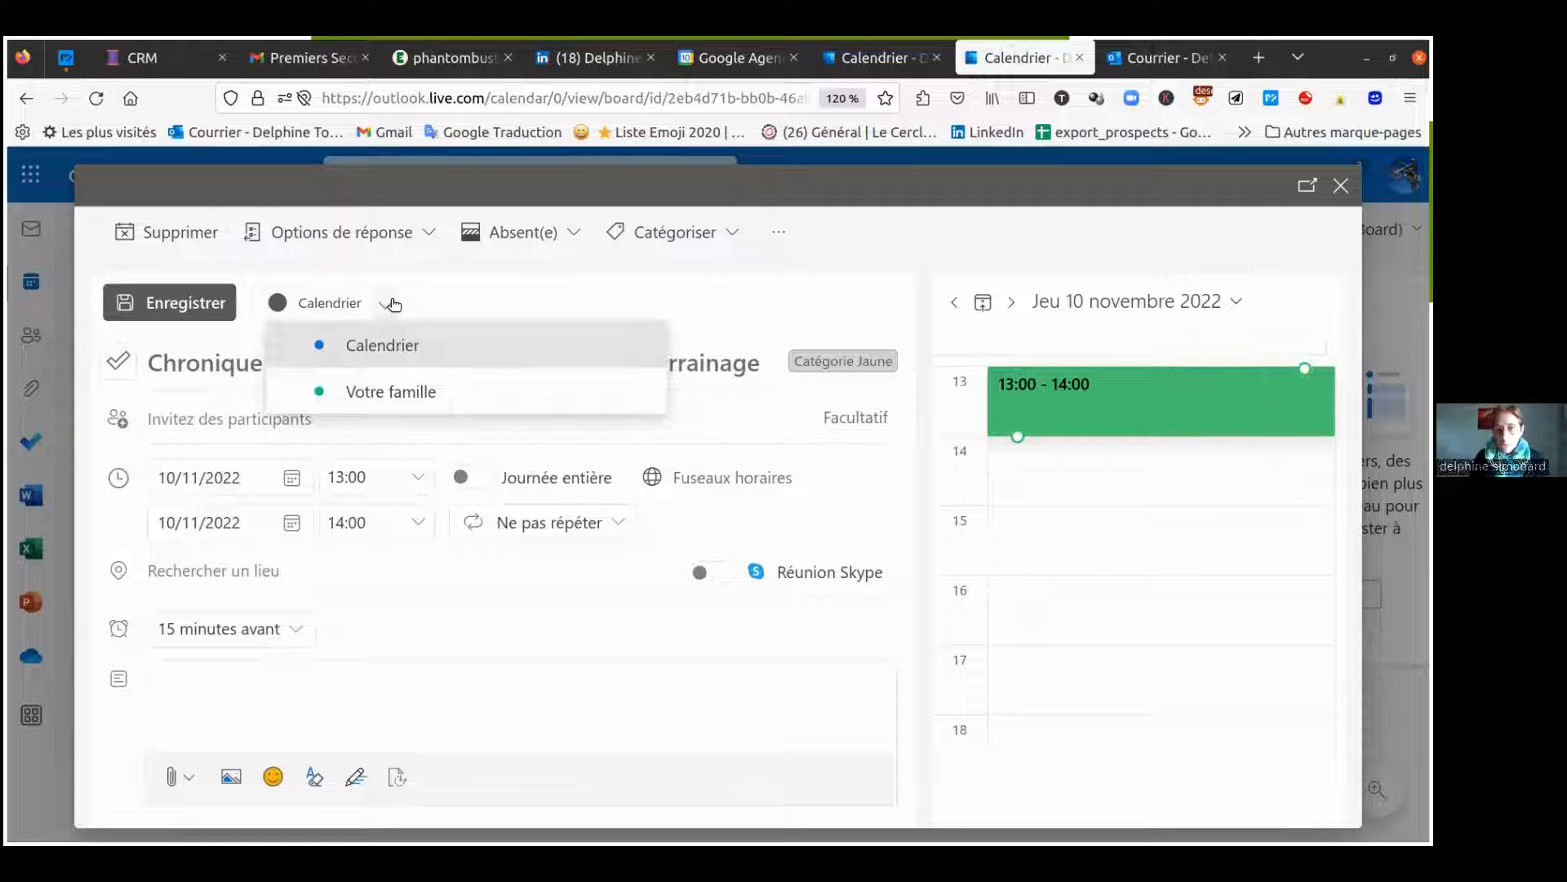
pyautogui.click(476, 302)
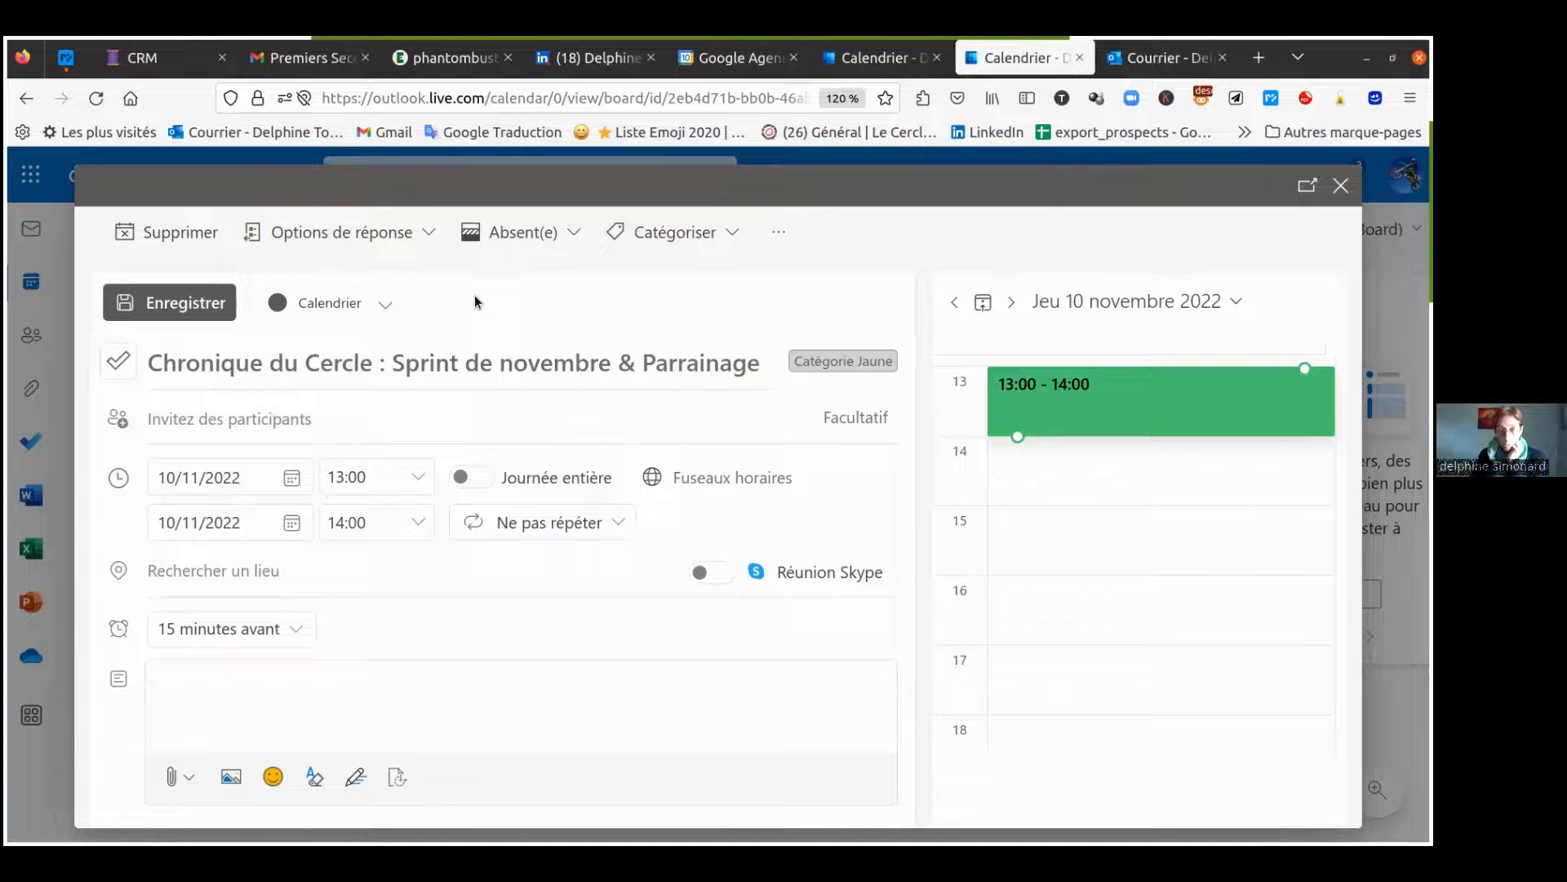
# - Add the description "Préparer mon sujet" to the event and save it, returning to the calendar board
pyautogui.click(168, 676)
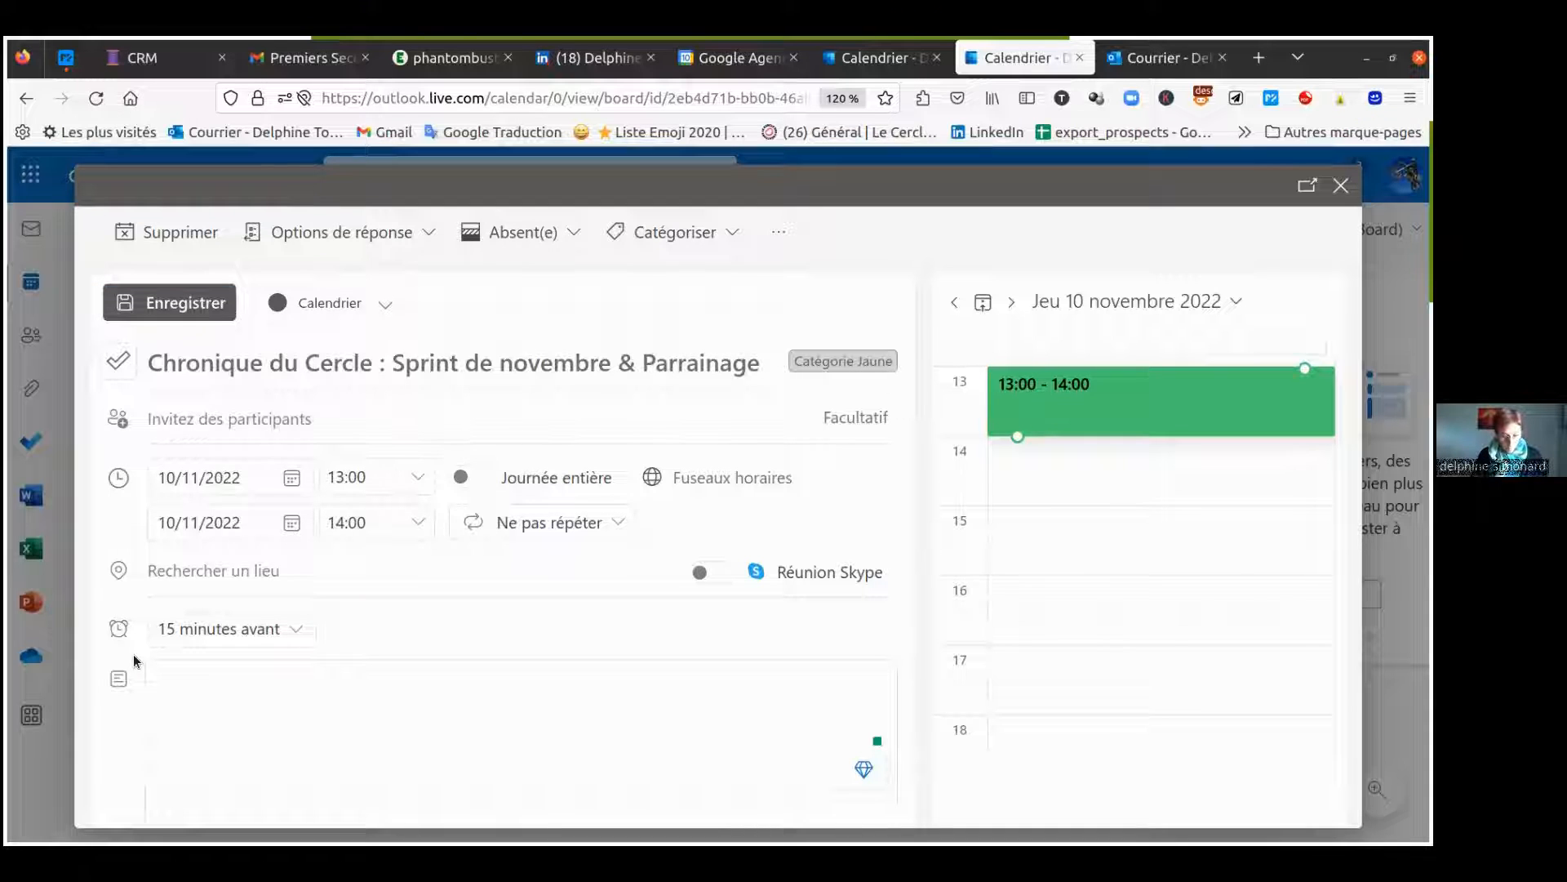
pyautogui.write('Prépa')
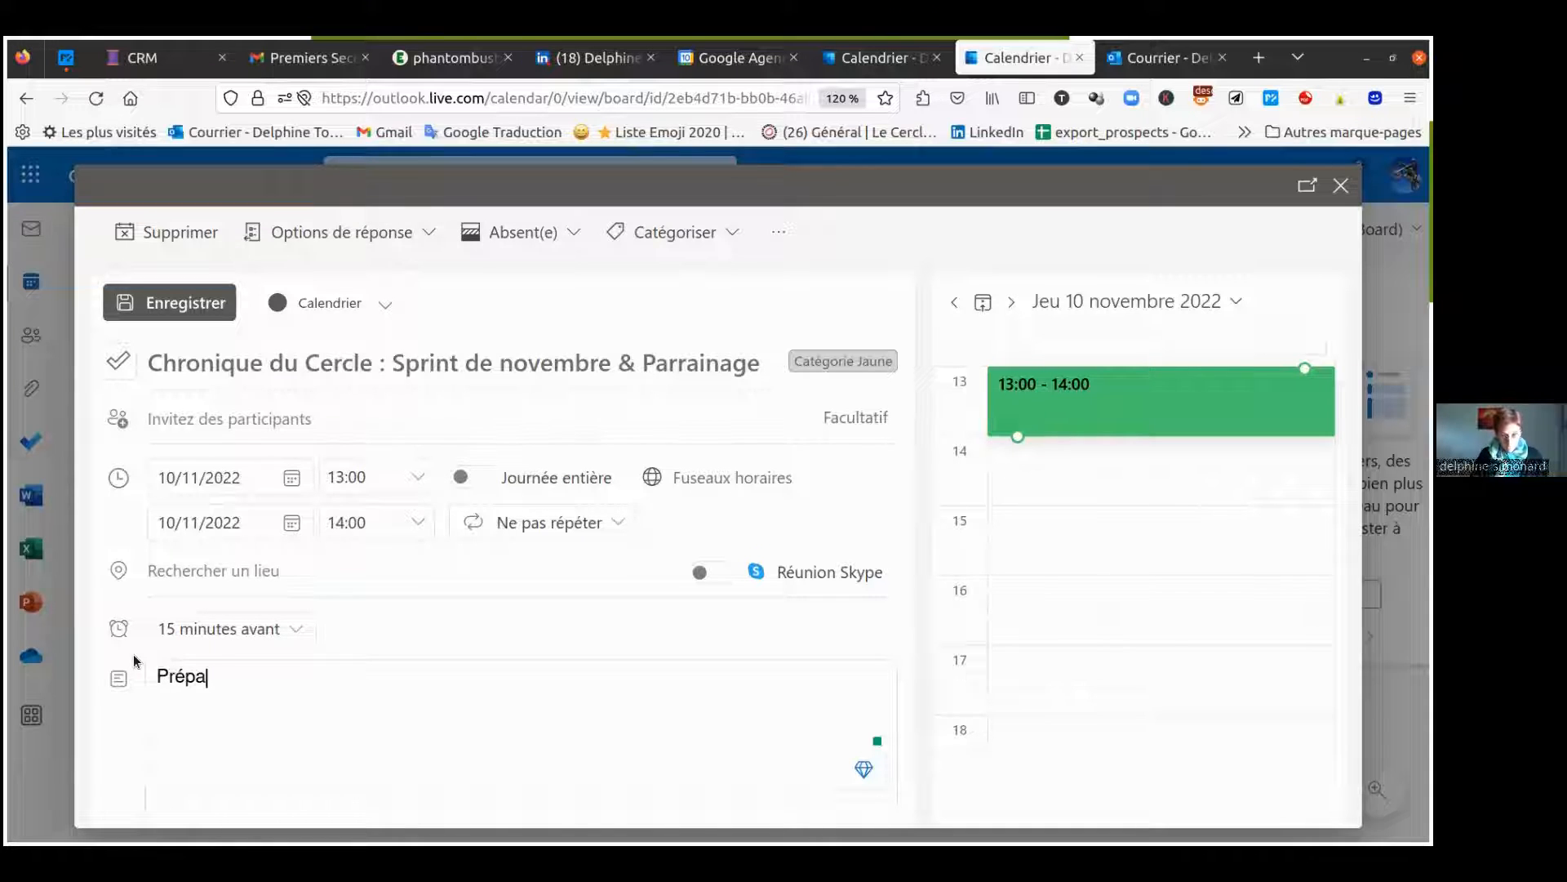
pyautogui.write('rer')
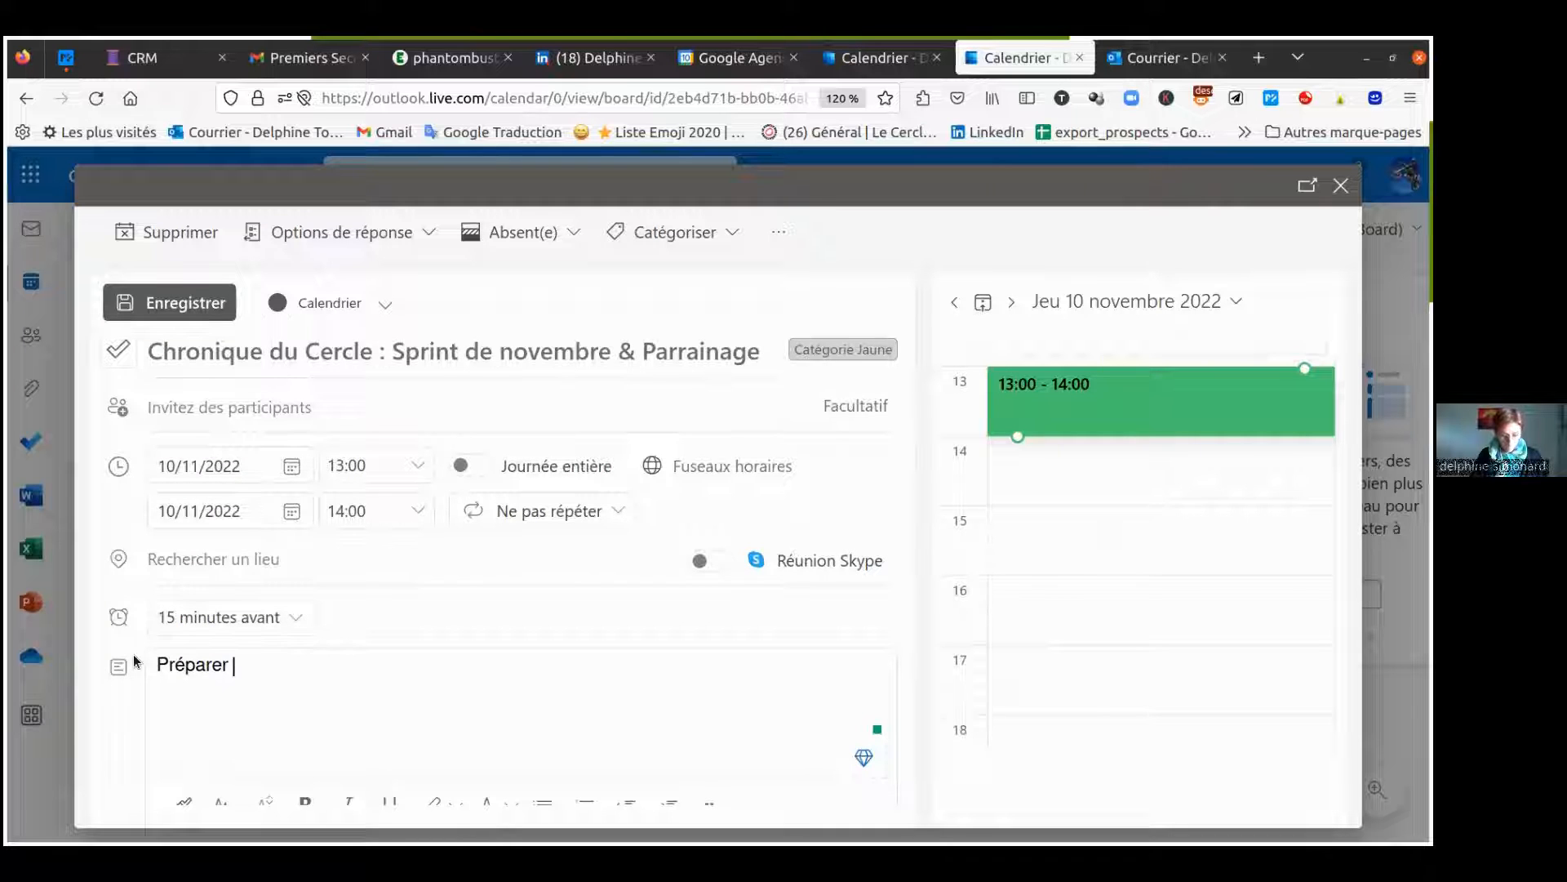
pyautogui.write(' mon suj')
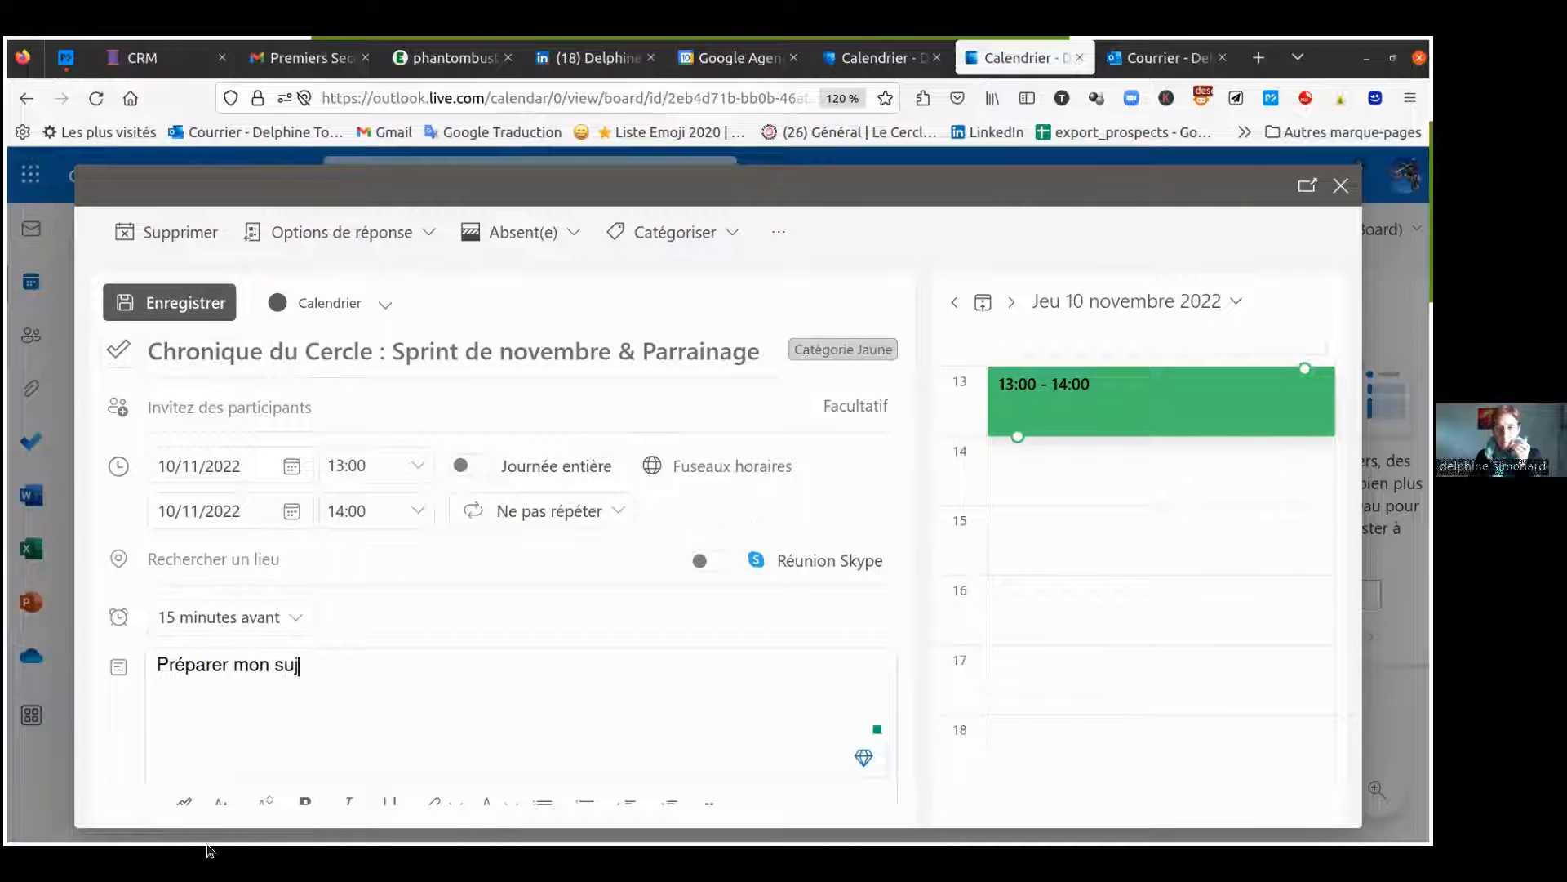
pyautogui.write('et')
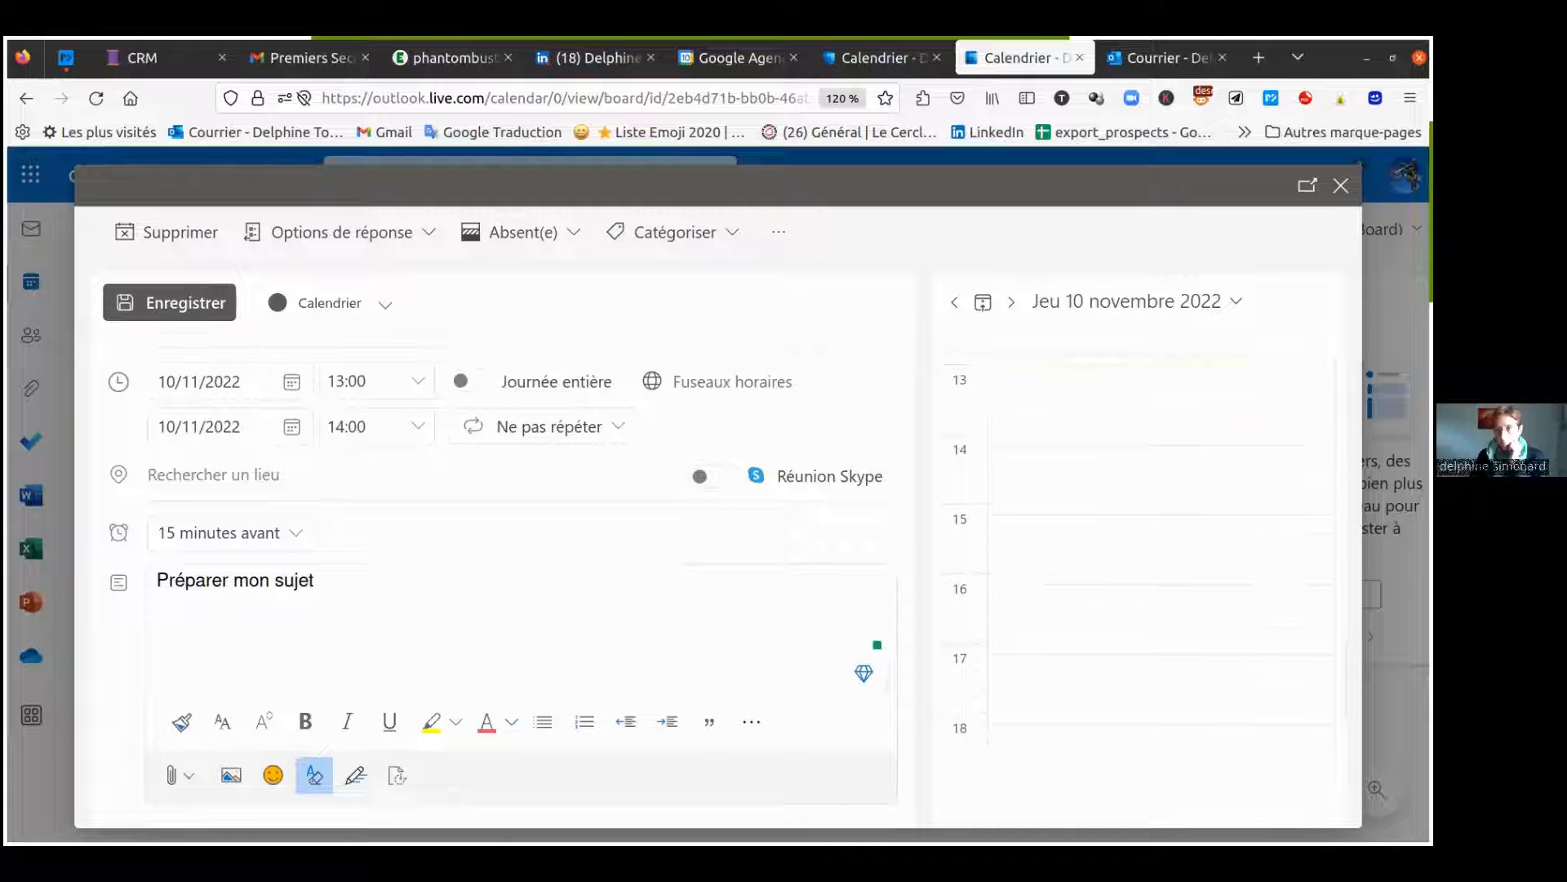
pyautogui.scroll(-3, 1159, 539)
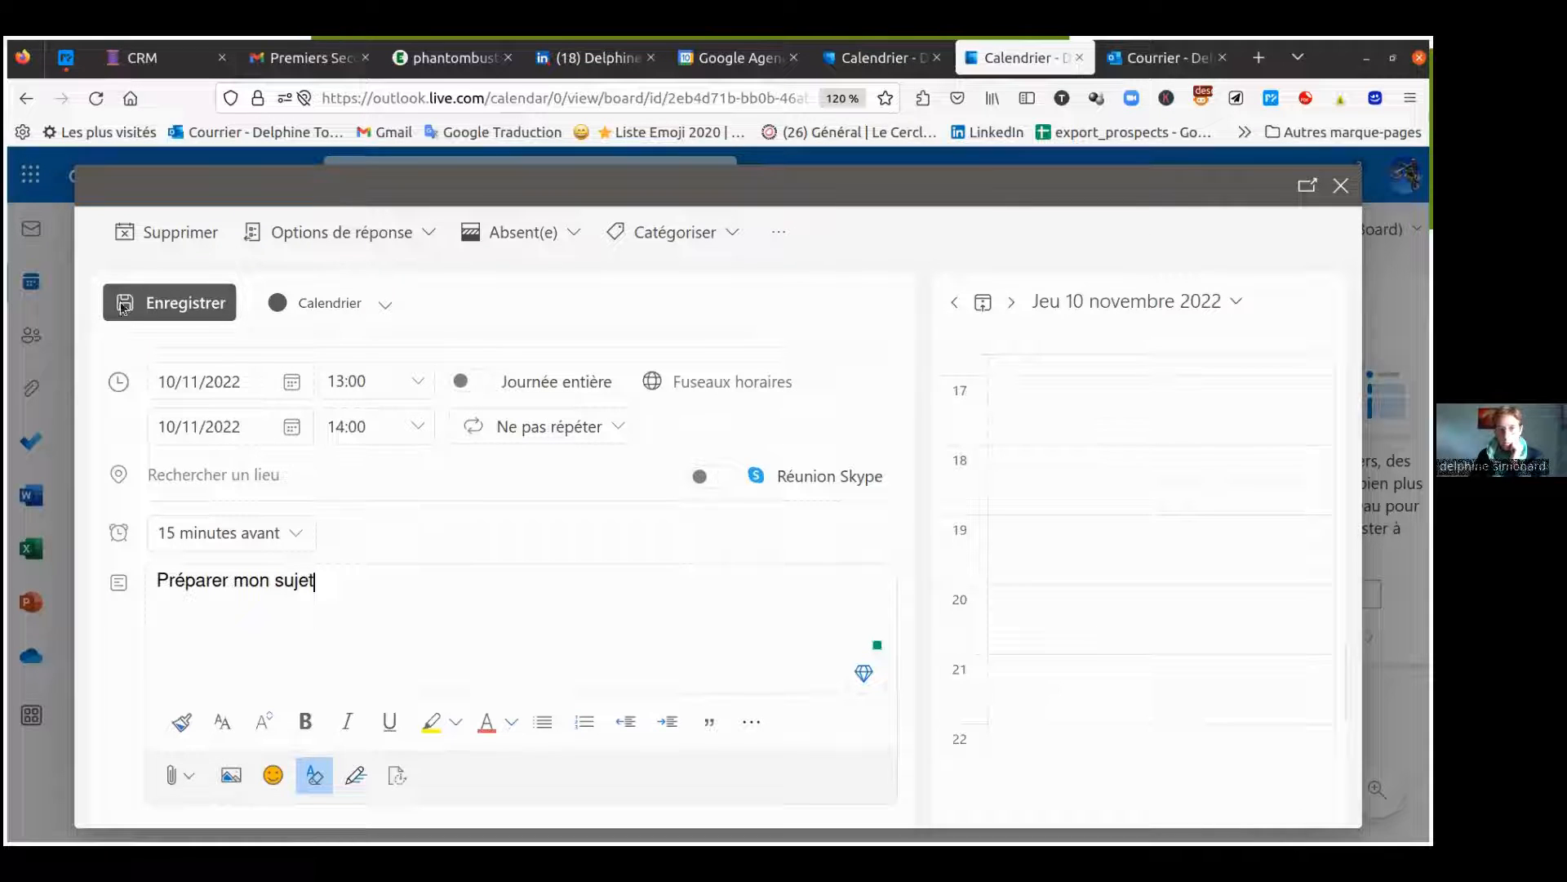
pyautogui.click(173, 307)
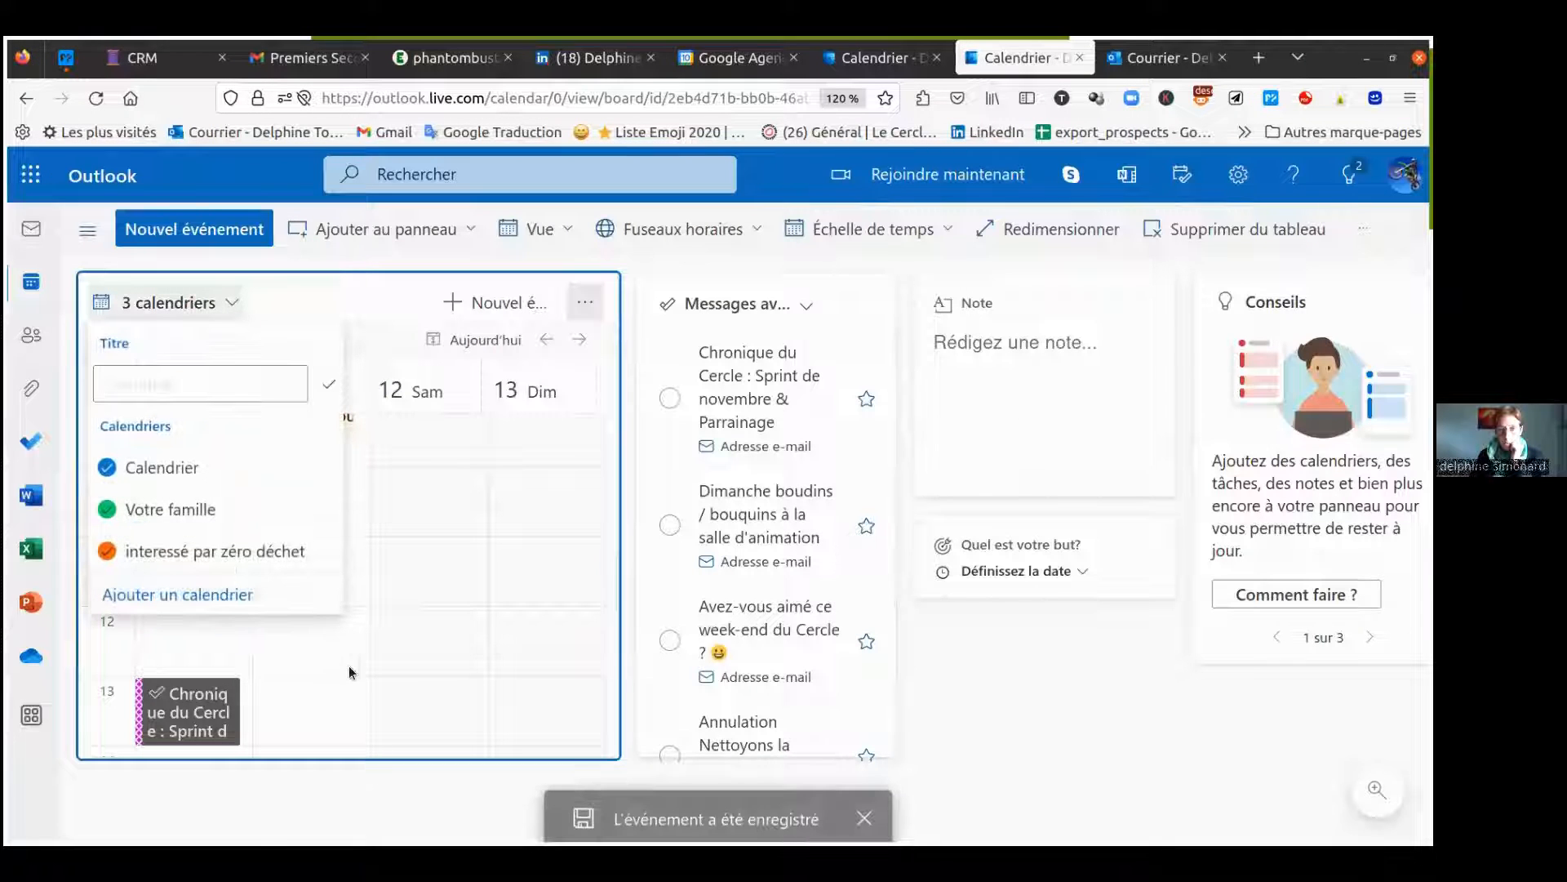
pyautogui.click(371, 308)
pyautogui.scroll(-2, 198, 711)
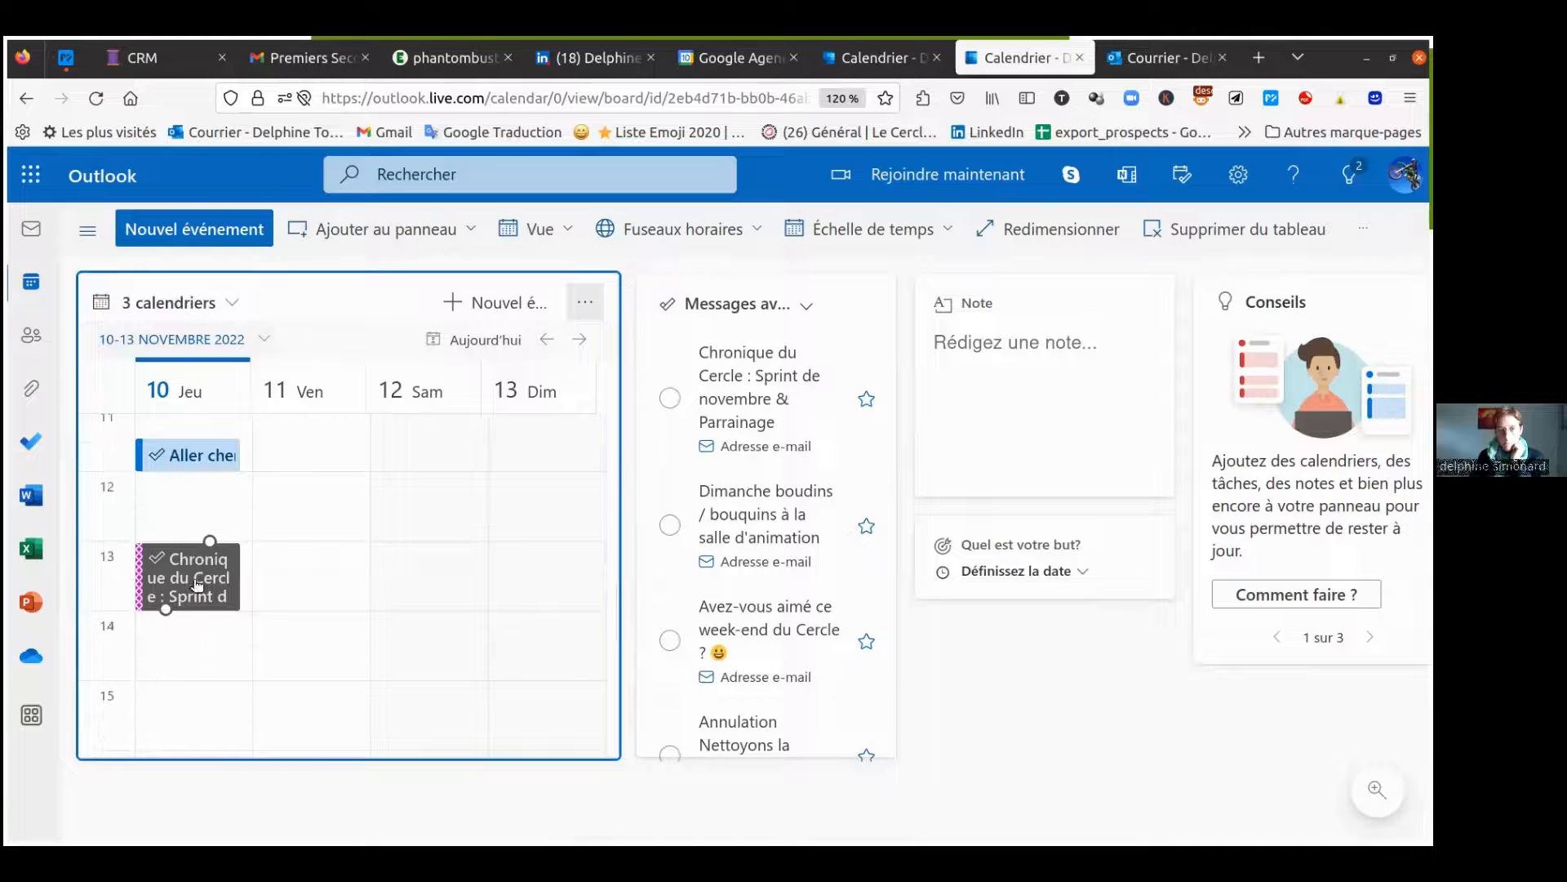